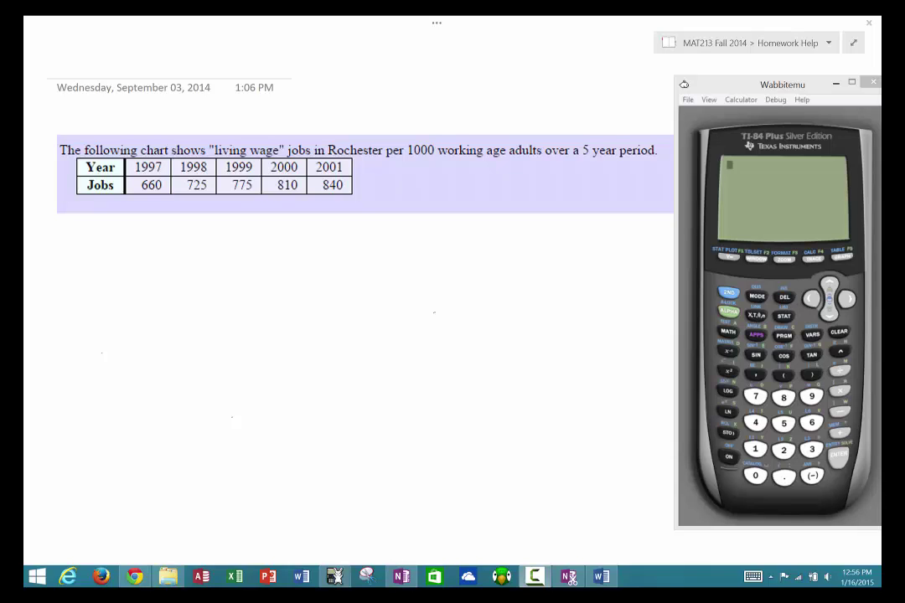
- Turn on the calculator and open the statistics list editor
left_click(729, 458)
left_click(785, 317)
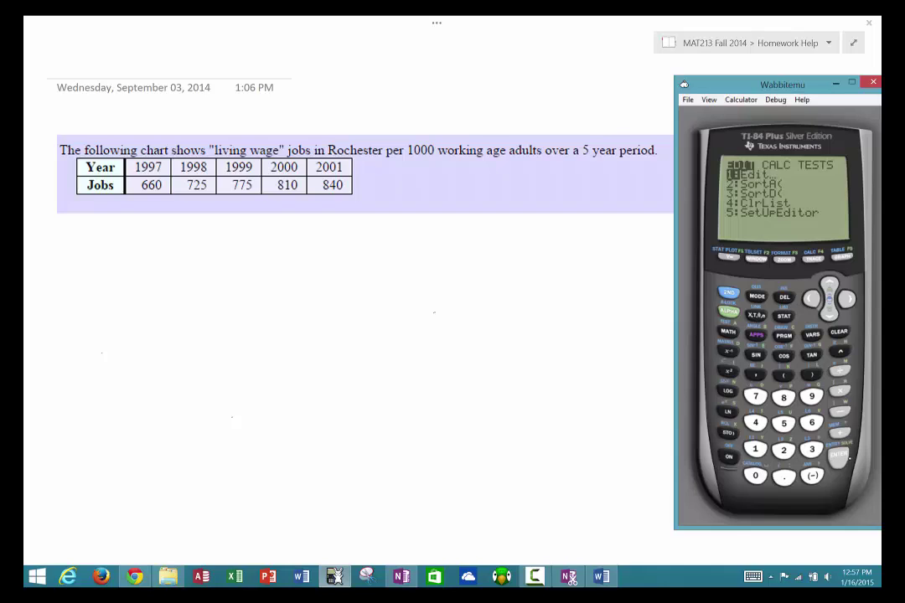
left_click(840, 456)
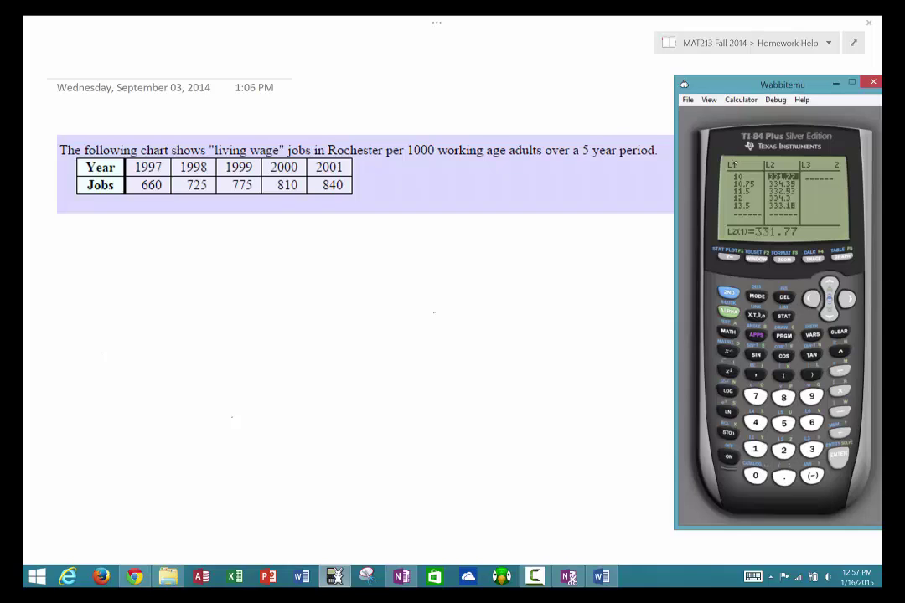
- Clear all existing values from lists L2 and L1
key("Up")
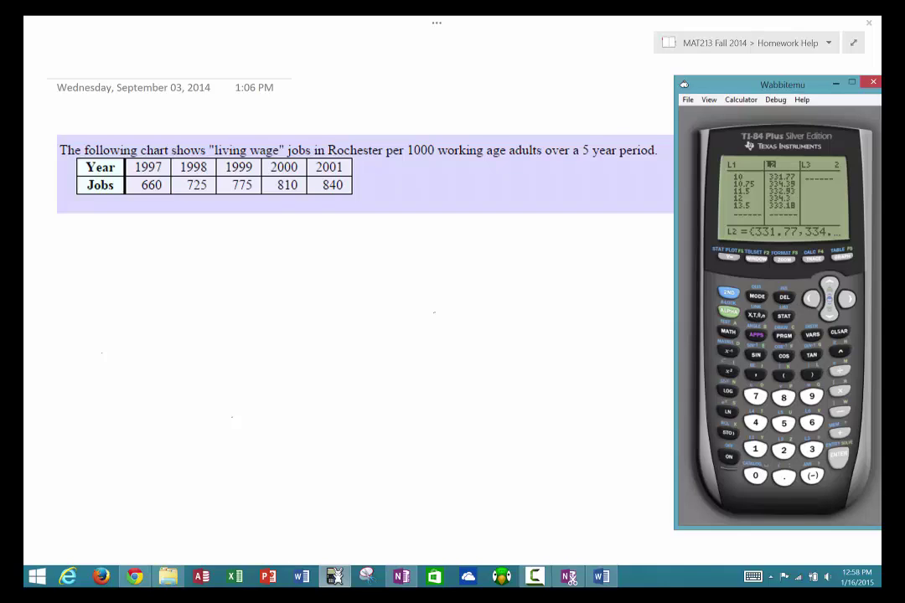
left_click(841, 332)
left_click(840, 455)
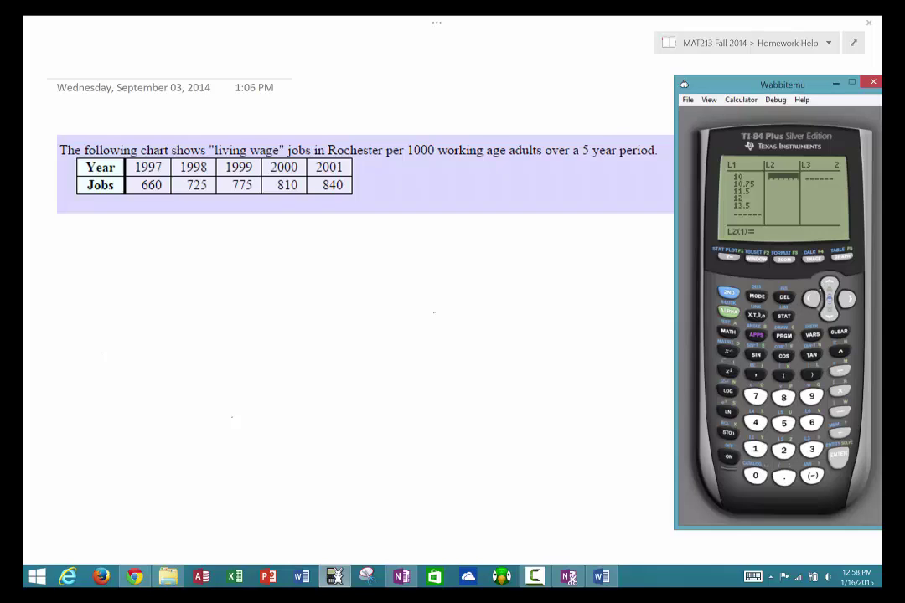
left_click(812, 299)
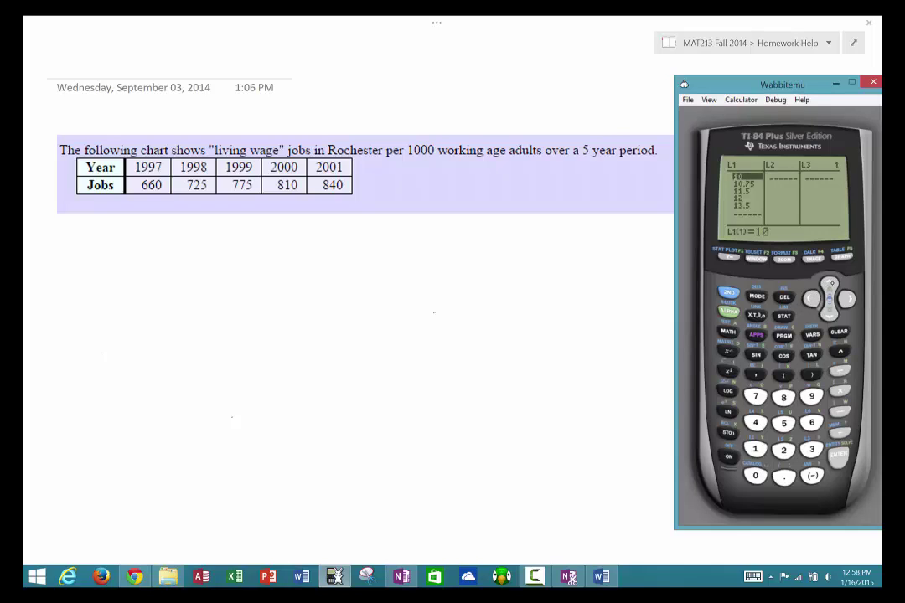
left_click(829, 284)
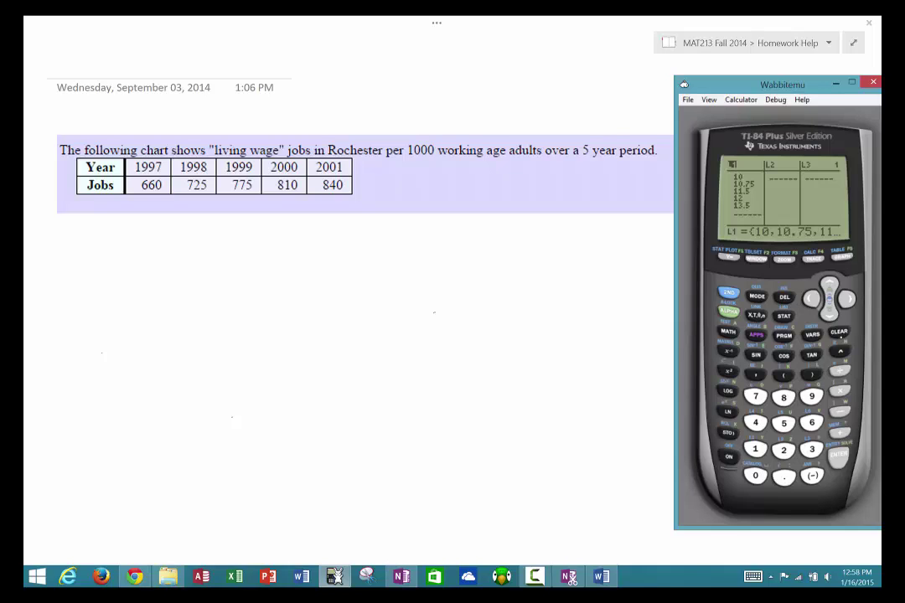
left_click(838, 332)
left_click(840, 455)
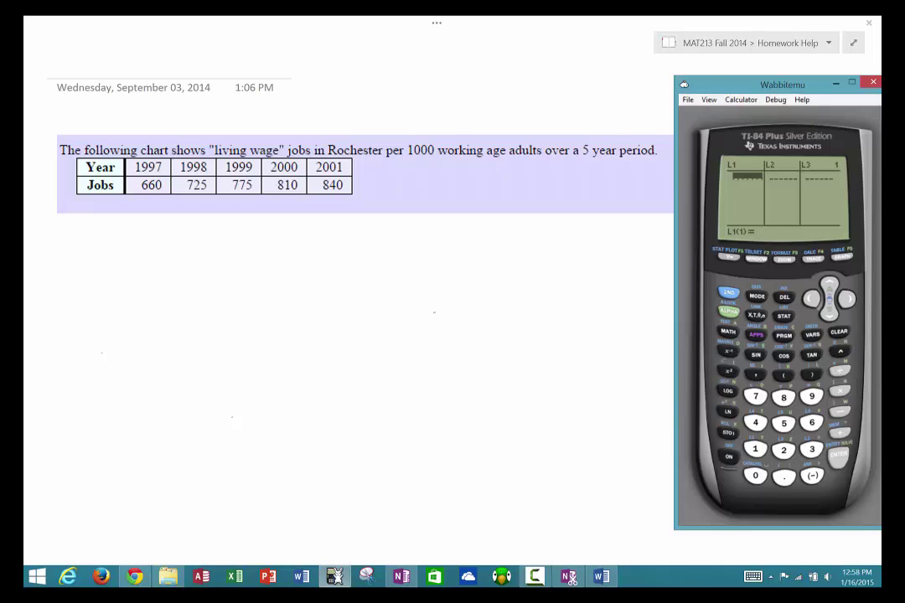
left_click(416, 115)
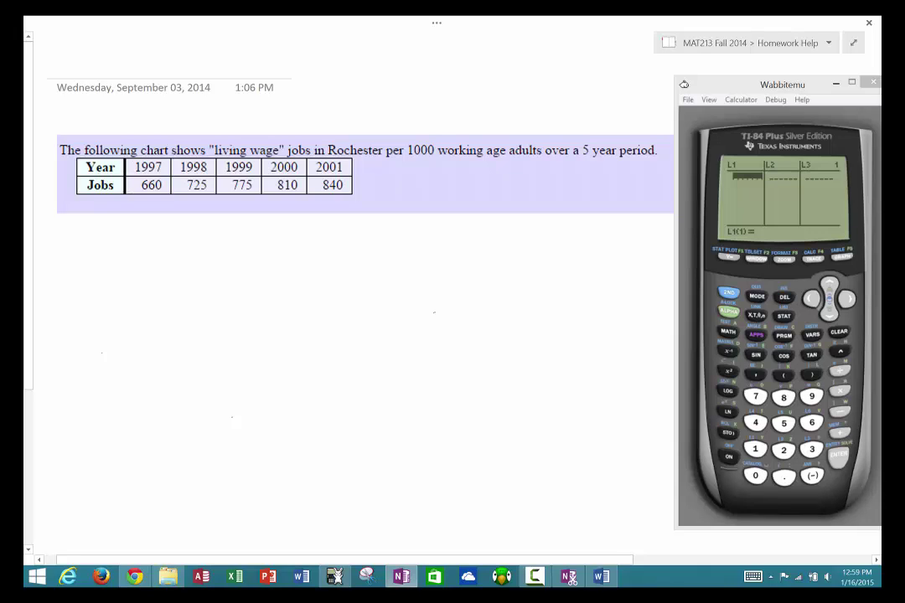
- Enter the years 1997 and 1998 as the first two values of list L1
left_click(765, 449)
left_click(814, 397)
left_click(814, 397)
left_click(763, 396)
left_click(847, 456)
left_click(761, 451)
left_click(756, 449)
left_click(811, 397)
left_click(811, 396)
left_click(784, 396)
left_click(838, 454)
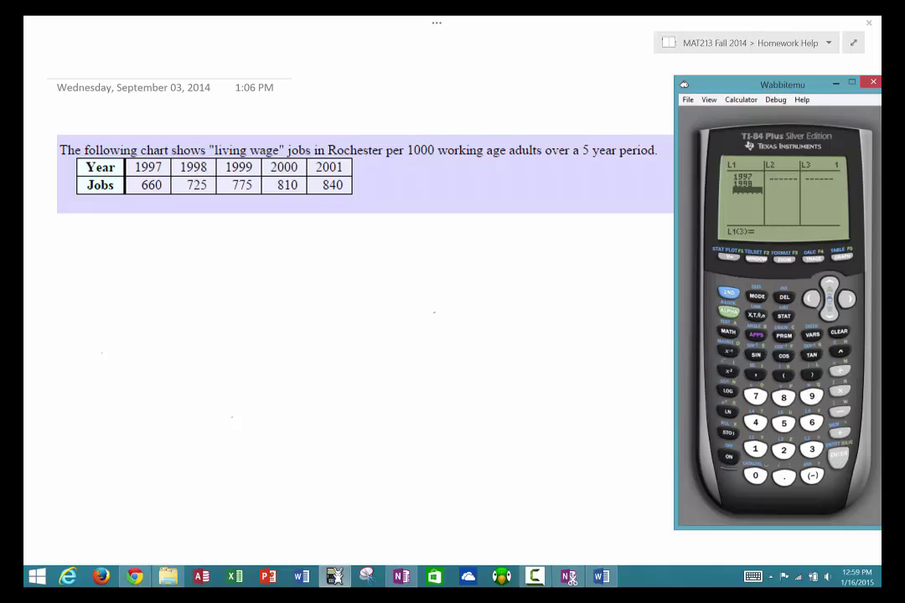
- Complete list L1 with the years 1999, 2000 and 2001
left_click(755, 449)
left_click(811, 397)
left_click(812, 397)
left_click(811, 397)
left_click(838, 454)
left_click(784, 449)
left_click(755, 475)
left_click(755, 476)
left_click(755, 475)
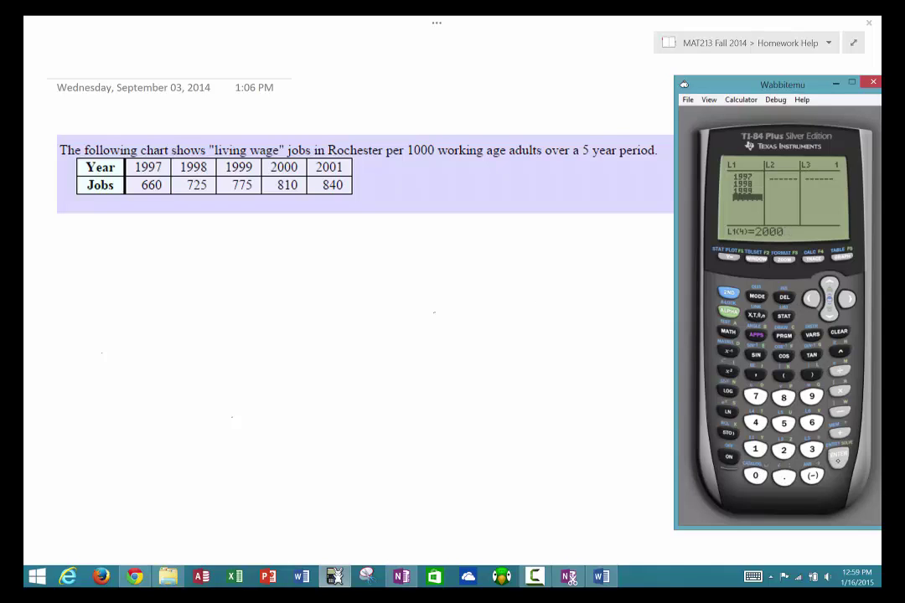
left_click(839, 454)
left_click(784, 448)
left_click(755, 475)
left_click(755, 475)
left_click(756, 450)
left_click(838, 455)
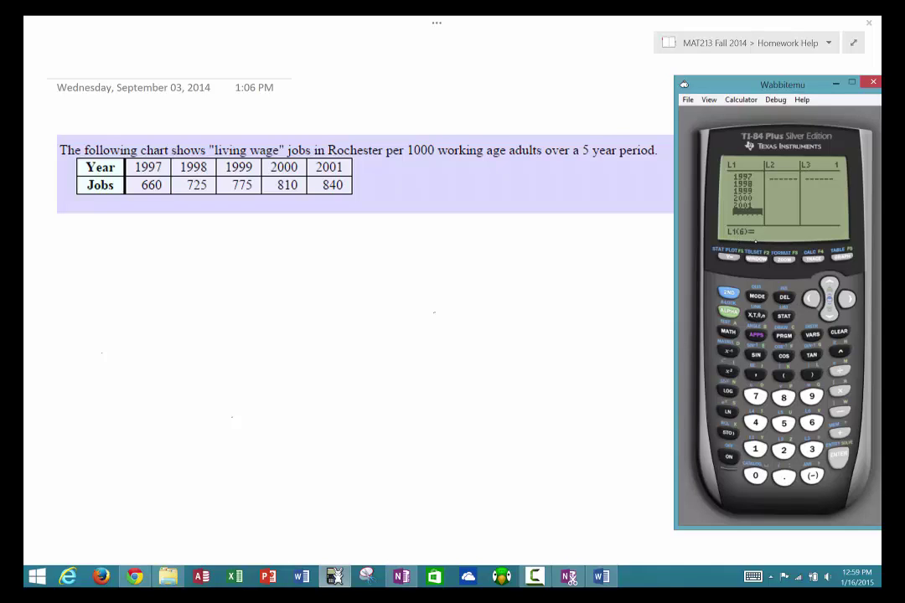
- Handwrite the numbers 1 to 5 beneath the five data columns of the jobs table in the note
left_click(152, 209)
mouse_move(153, 208)
left_mouse_down()
mouse_move(150, 219)
mouse_move(195, 211)
mouse_move(280, 225)
left_mouse_up()
left_click_drag(341, 202, 333, 223)
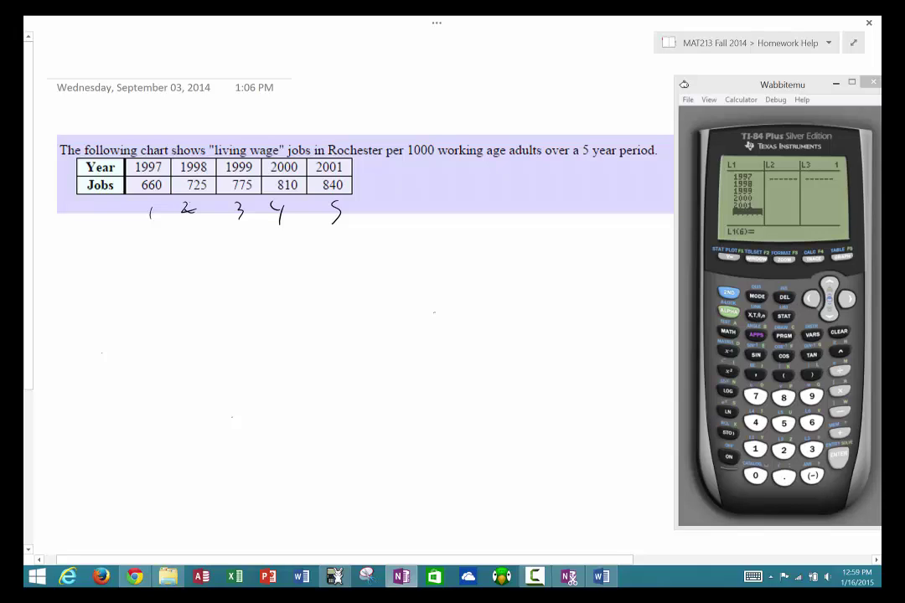
- Enter the jobs values 660 and 725 as the first two values of list L2
left_click(848, 299)
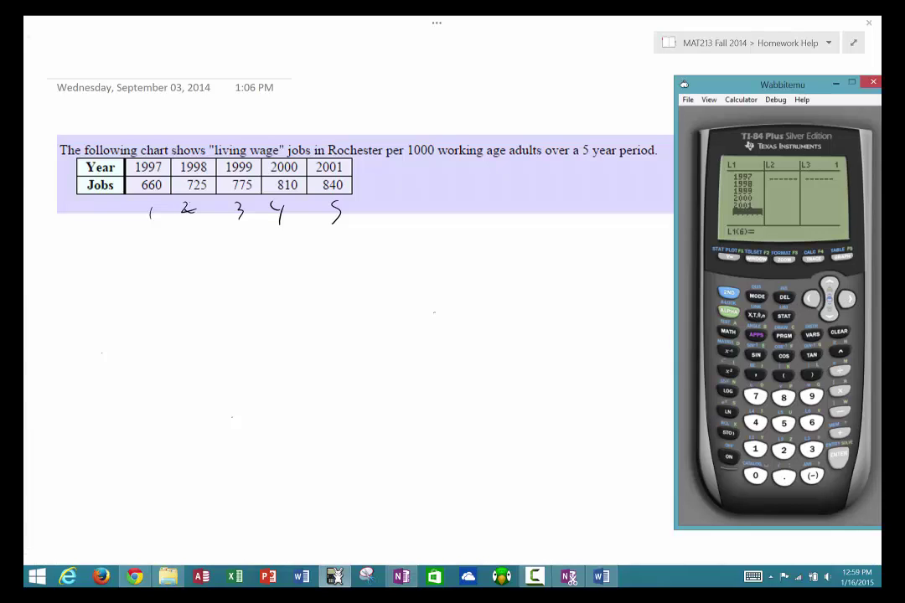
left_click(806, 422)
left_click(807, 424)
left_click(756, 479)
left_click(836, 453)
type("725")
left_click(829, 456)
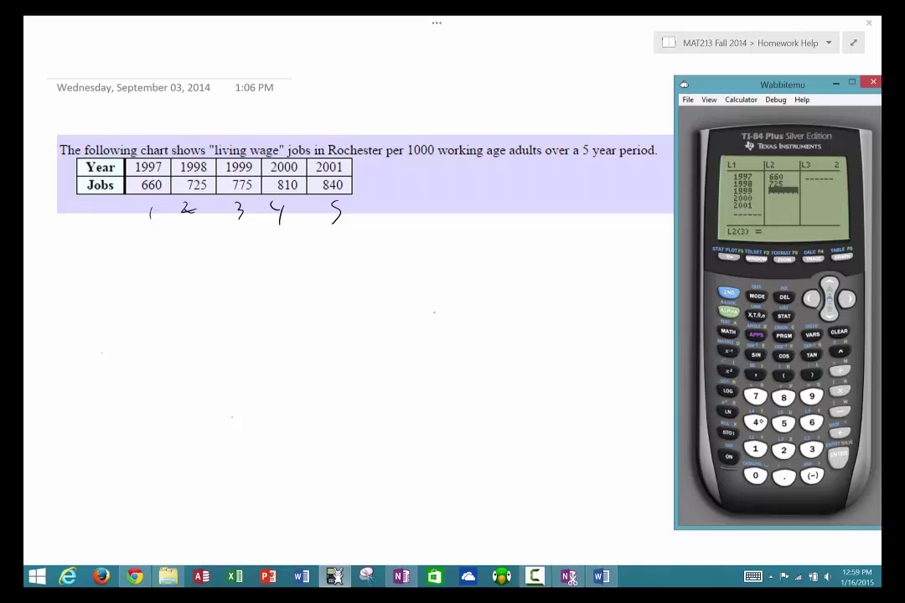
- Complete list L2 with the jobs values 775, 810 and 840
left_click(757, 396)
left_click(756, 395)
left_click(786, 423)
key("Return")
type("81")
left_click(762, 475)
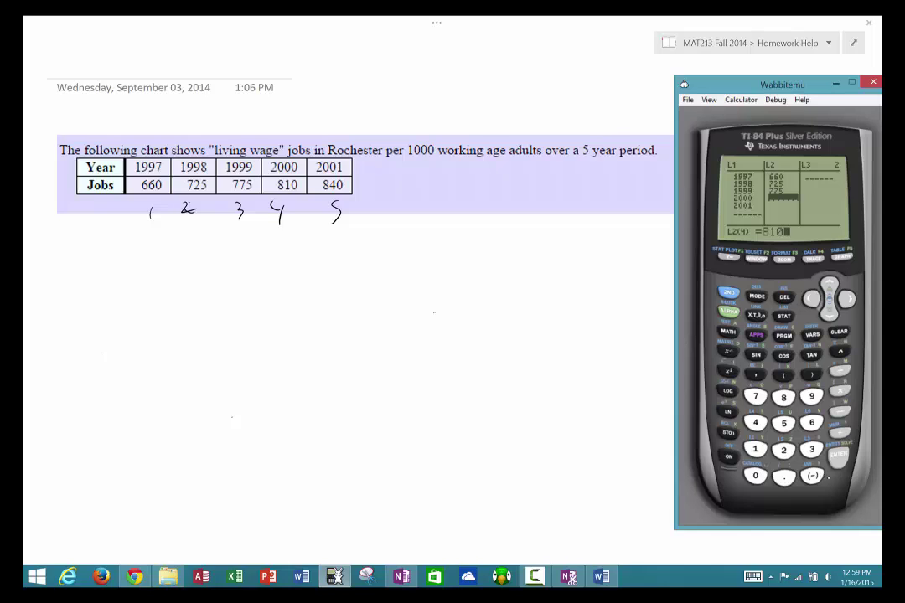
left_click(835, 456)
left_click(784, 396)
left_click(762, 421)
left_click(755, 477)
left_click(843, 459)
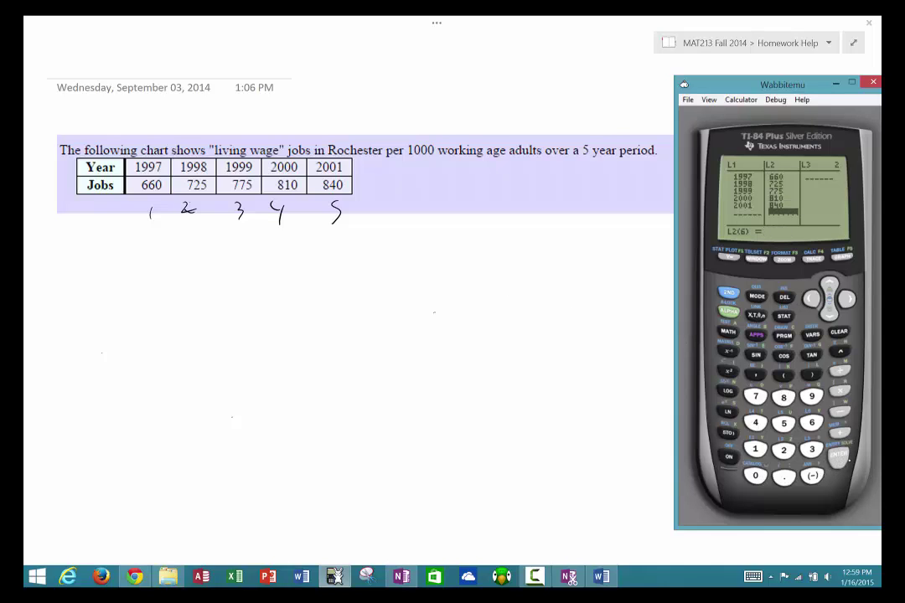
- Erase the handwritten numbers beneath the jobs table
left_click(284, 218)
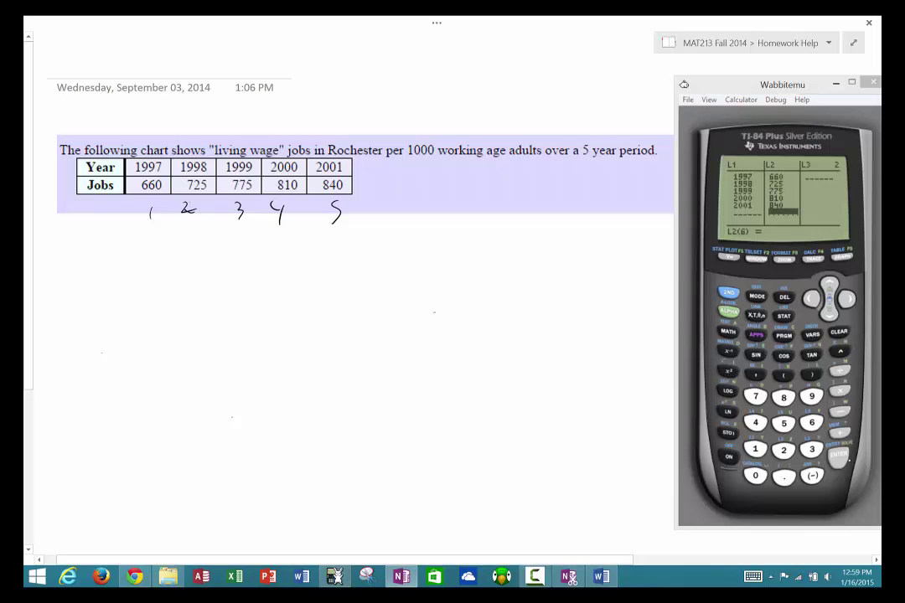
mouse_move(332, 218)
left_mouse_down()
mouse_move(310, 208)
mouse_move(191, 209)
mouse_move(259, 201)
left_mouse_up()
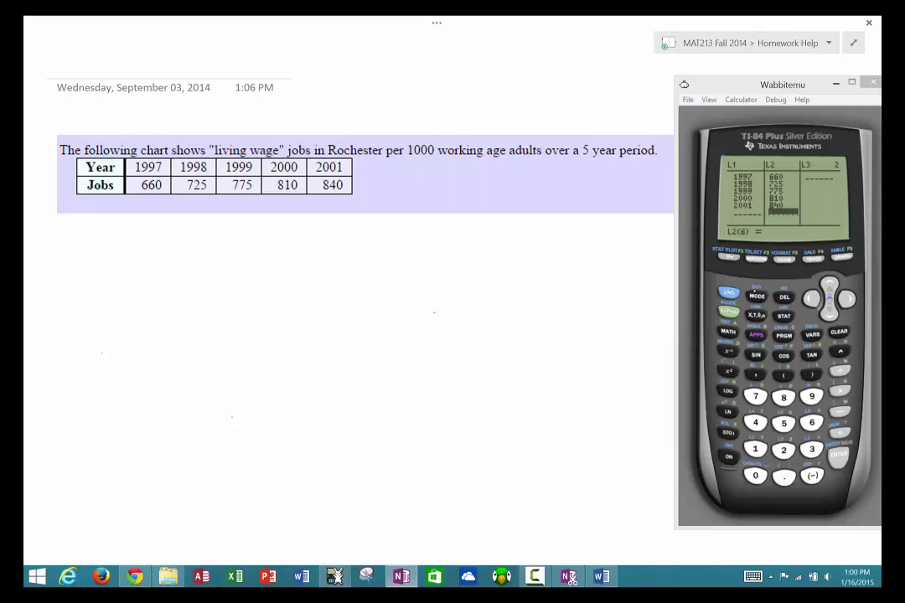
- Quit the list editor and clear the Y1 equation from the equation editor
left_click(729, 293)
left_click(757, 295)
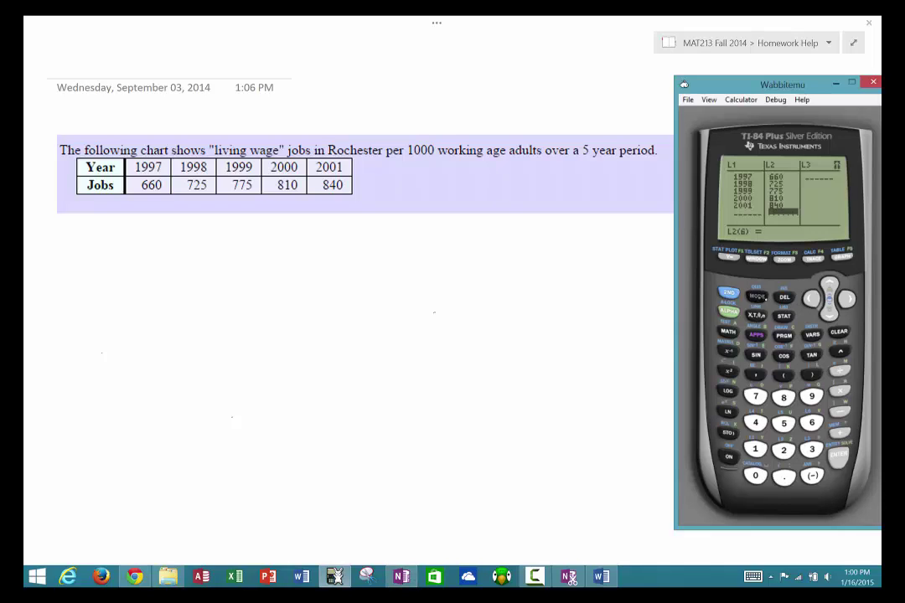
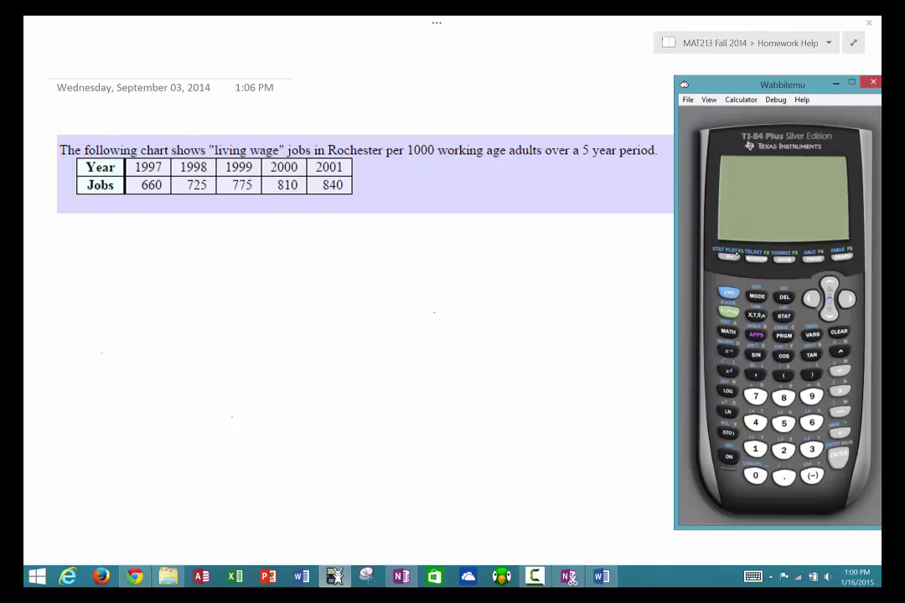
left_click(728, 258)
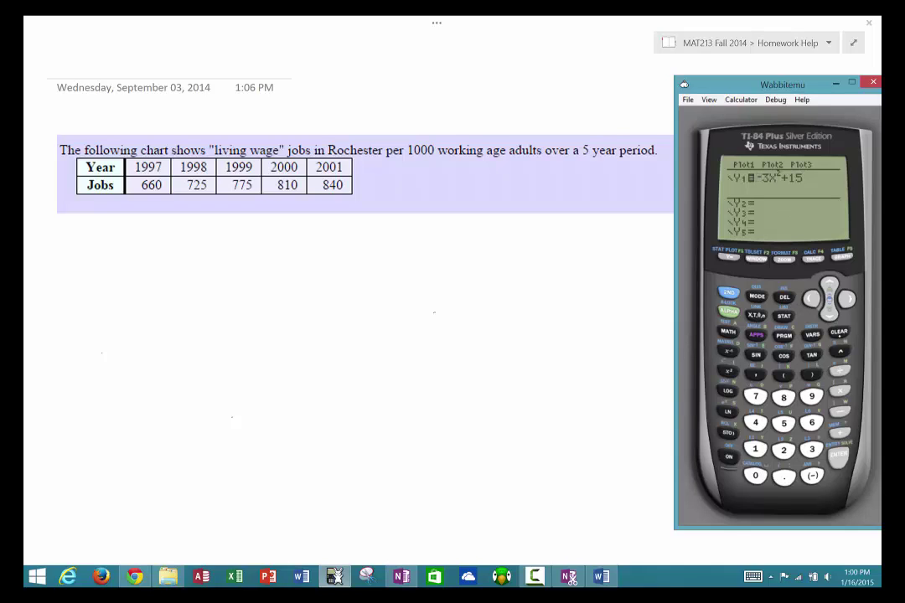
left_click(840, 335)
left_click(830, 315)
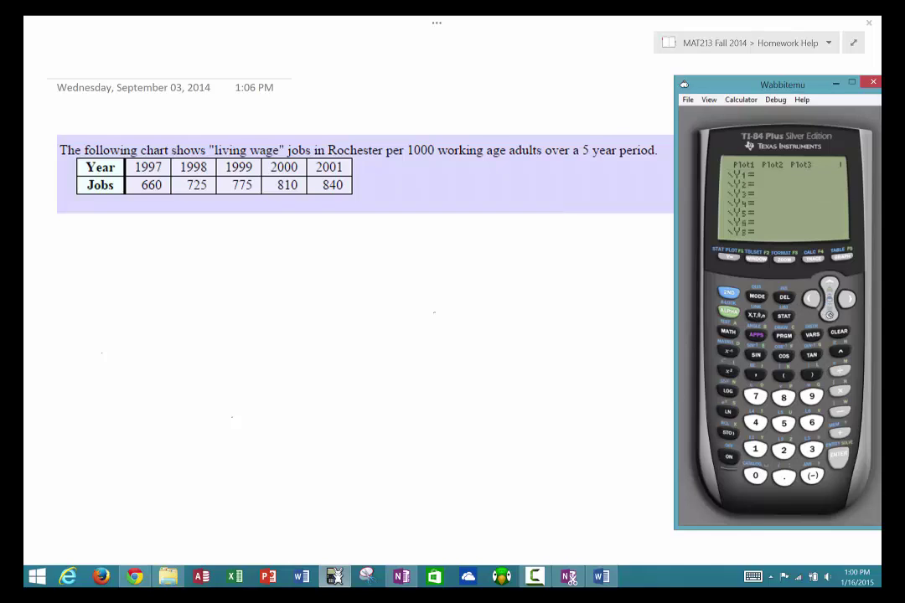
- Turn on Plot1 in the equation editor
left_click(830, 315)
left_click(833, 285)
left_click(833, 285)
left_click(833, 284)
left_click(833, 285)
left_click(841, 458)
left_click(829, 284)
left_click(836, 459)
left_click(831, 315)
left_click(828, 313)
- Draw a freehand circle around the year and jobs table in the note
left_click(284, 160)
mouse_move(169, 120)
left_mouse_down()
mouse_move(215, 244)
mouse_move(51, 188)
mouse_move(33, 234)
left_mouse_up()
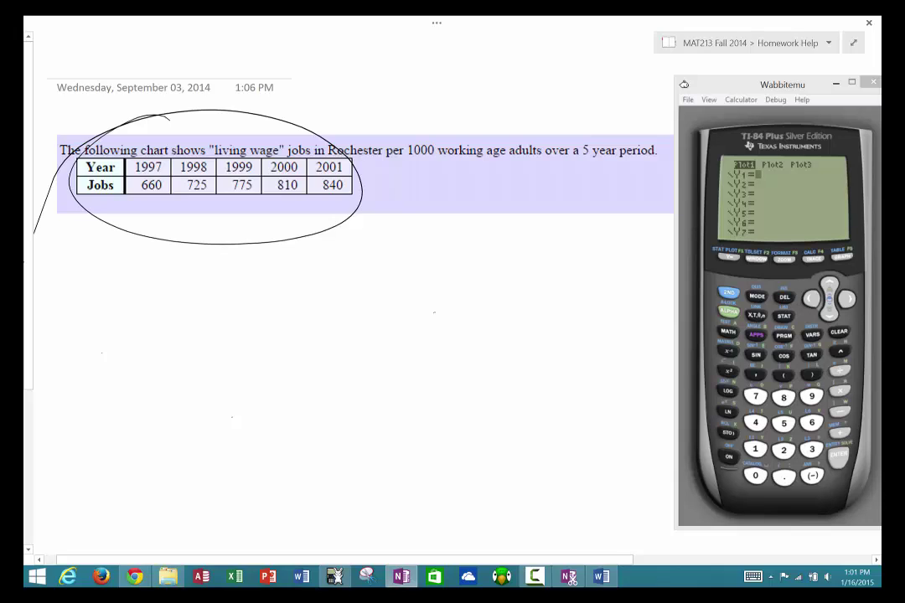
- Graph Plot1 on the calculator and fit the viewing window to the data with ZoomStat
left_click(823, 85)
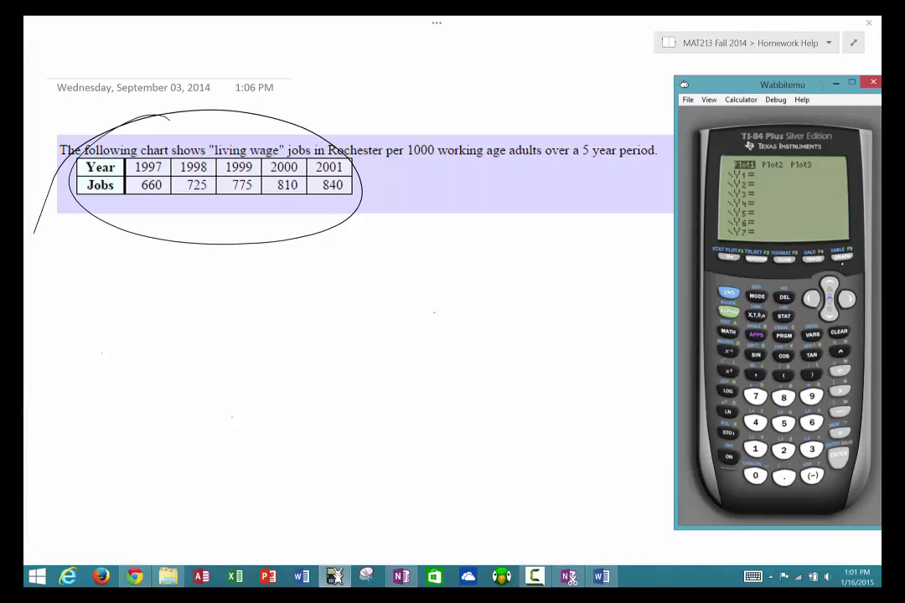
left_click(842, 259)
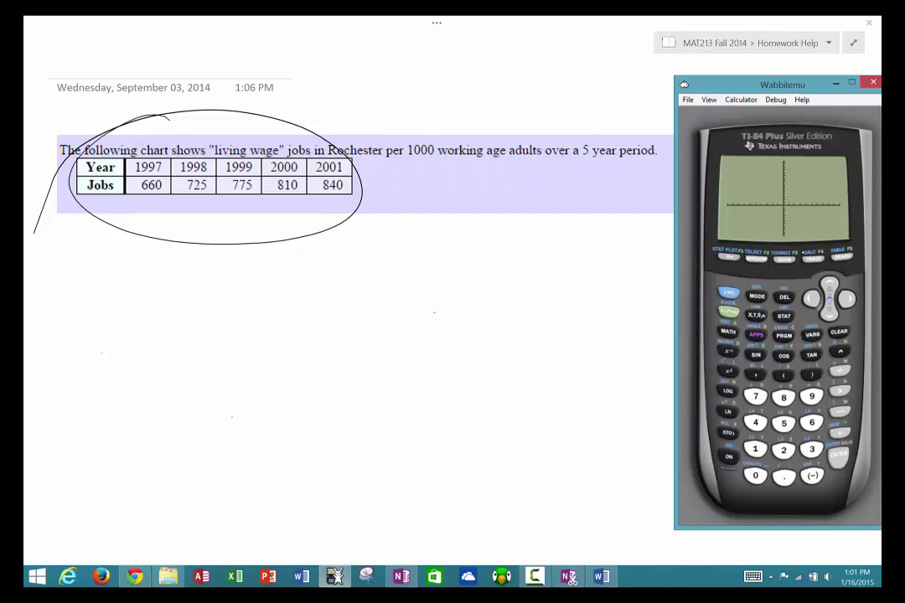
left_click(786, 259)
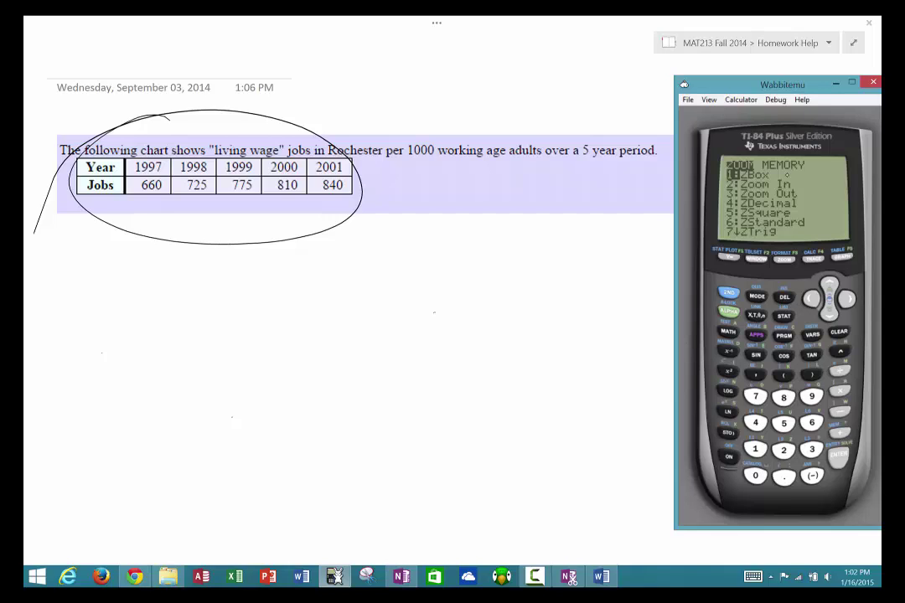
key("Down")
key("Down")
key("Down")
key("Down")
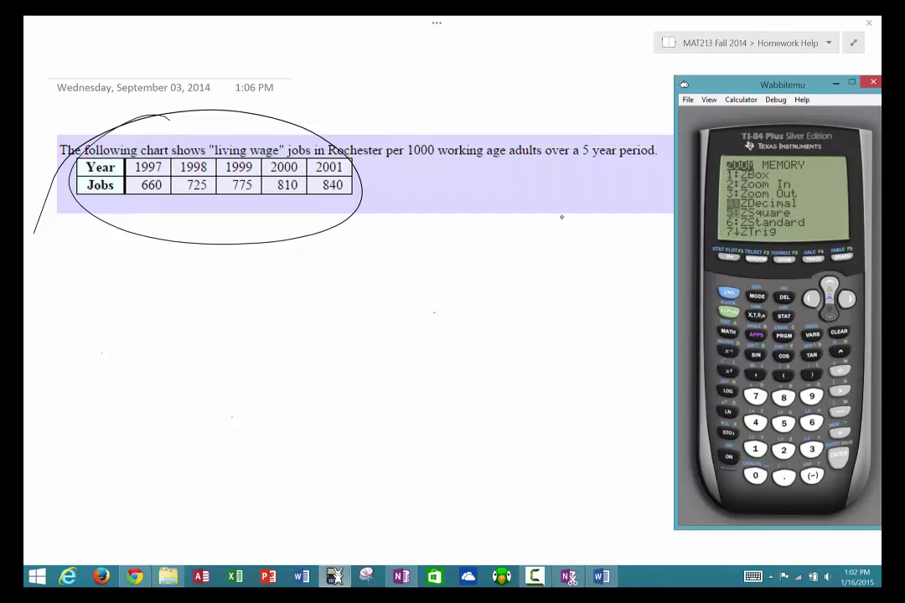
key("Down")
key("Down")
key("Down")
key("Down")
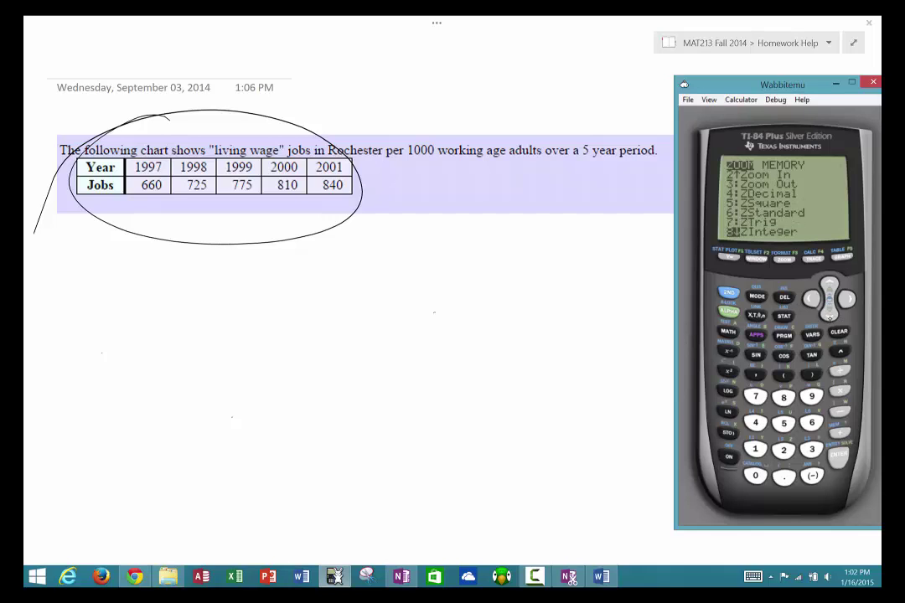
left_click(830, 317)
left_click(831, 284)
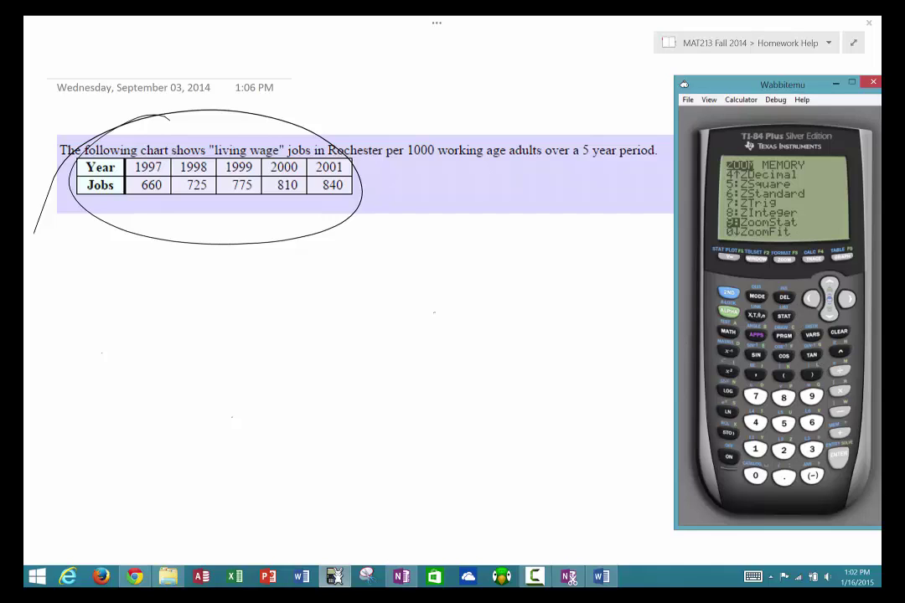
left_click(841, 458)
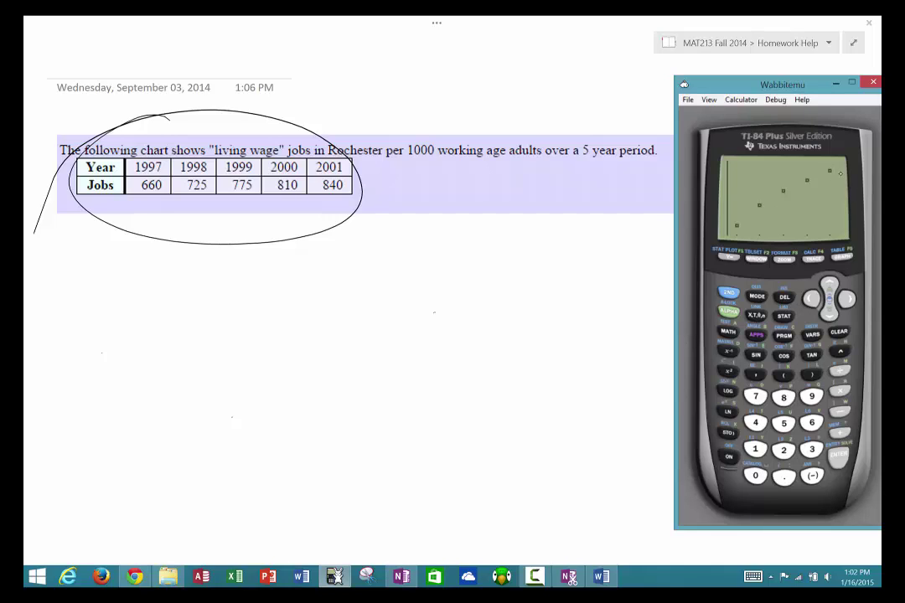
- Capture a screen clipping of the calculator's scatter plot and paste it into the note below the jobs table
left_click(569, 577)
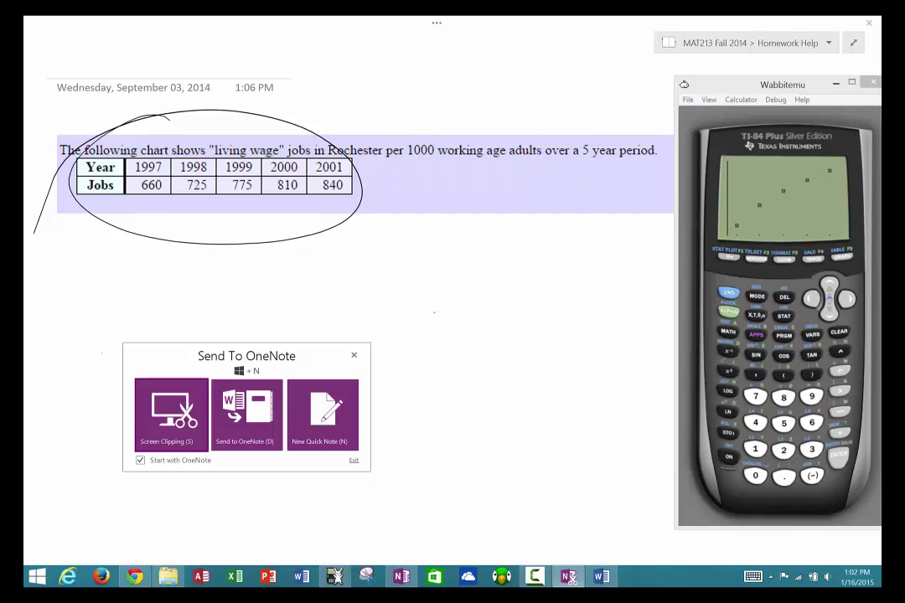
left_click(172, 415)
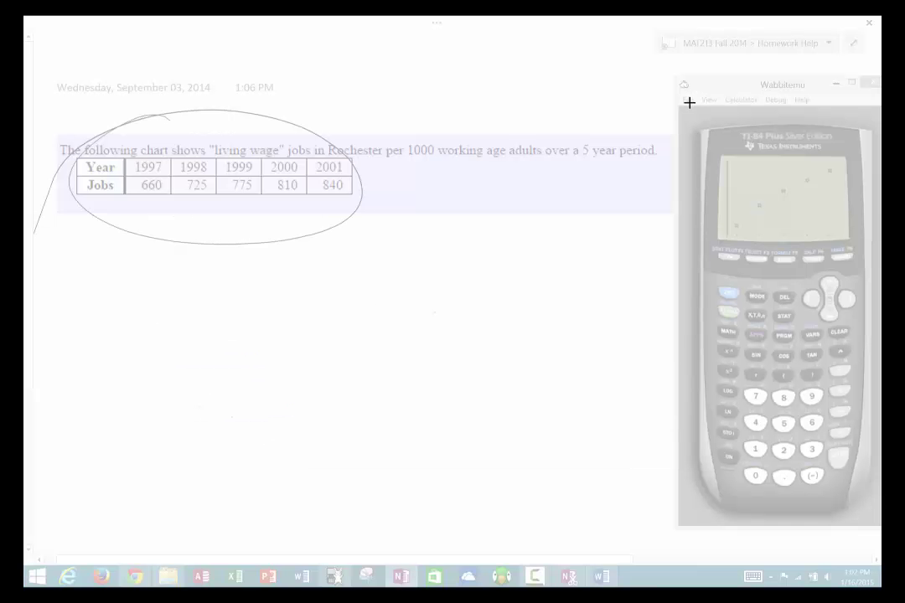
left_click_drag(689, 101, 859, 248)
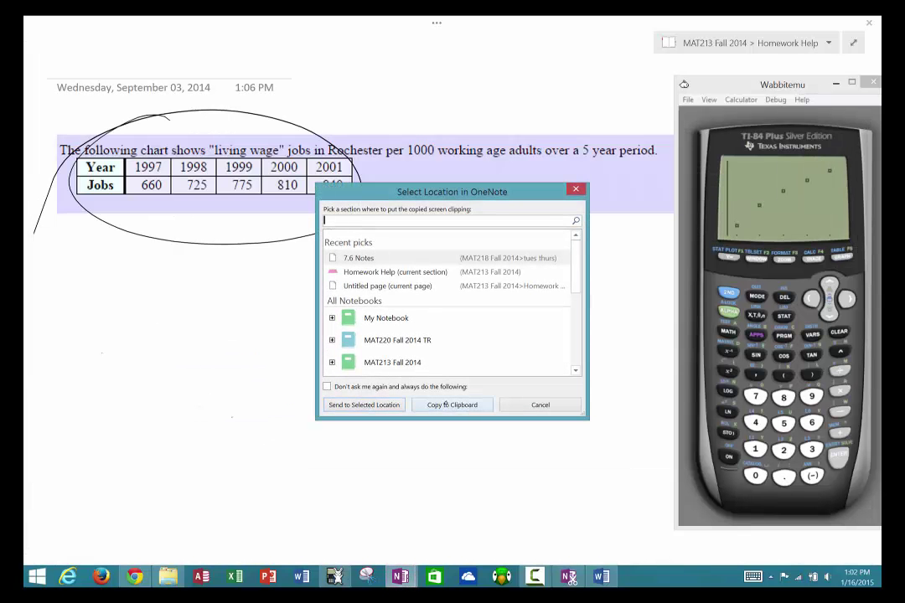
left_click(457, 405)
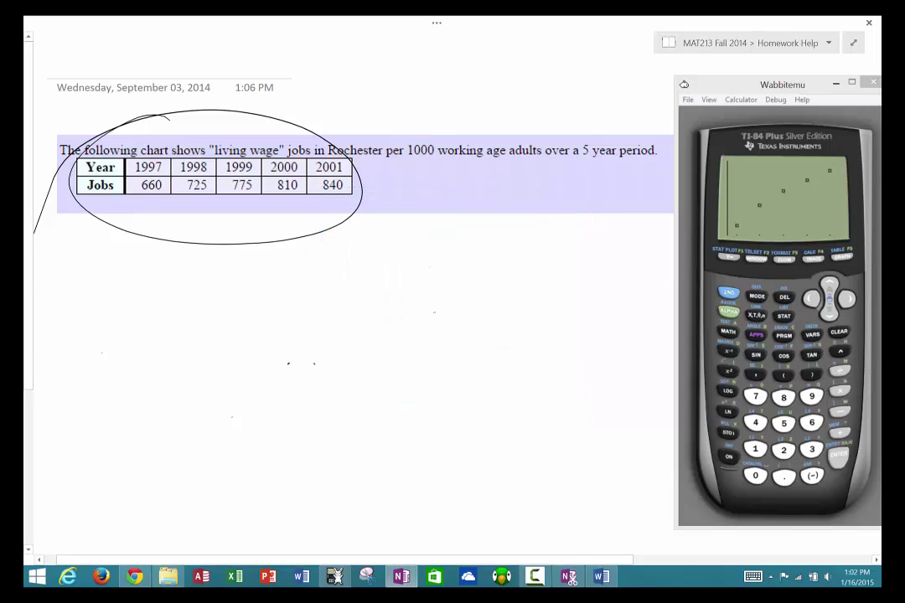
right_click(314, 363)
left_click(333, 412)
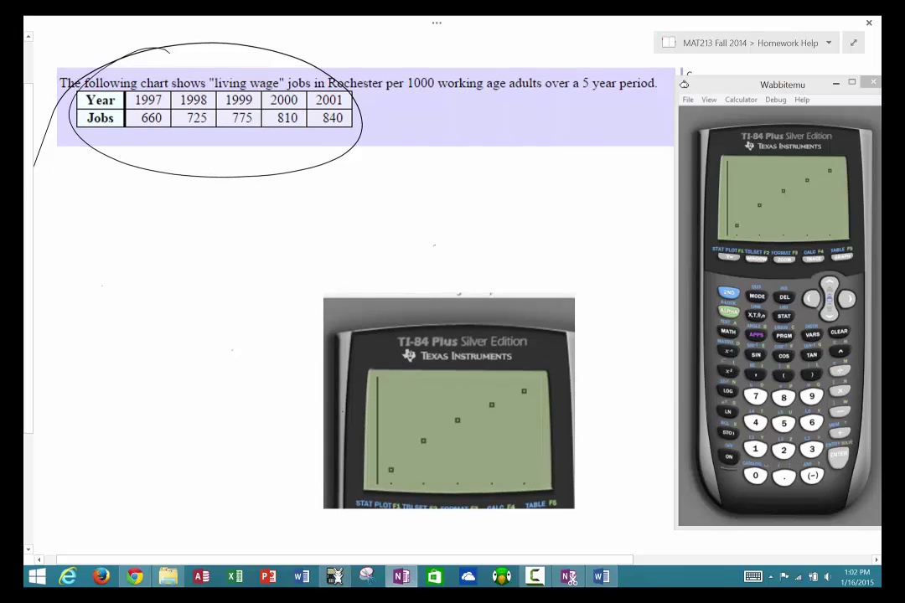
- Draw a freehand curve through the five points of the pasted scatter plot in the note
mouse_move(377, 484)
left_mouse_down()
mouse_move(450, 424)
mouse_move(546, 387)
left_mouse_up()
mouse_move(370, 491)
left_mouse_down()
mouse_move(410, 452)
mouse_move(547, 358)
mouse_move(542, 374)
left_mouse_up()
mouse_move(385, 491)
left_mouse_down()
mouse_move(538, 359)
mouse_move(550, 377)
left_mouse_up()
left_click(531, 579)
left_click(524, 514)
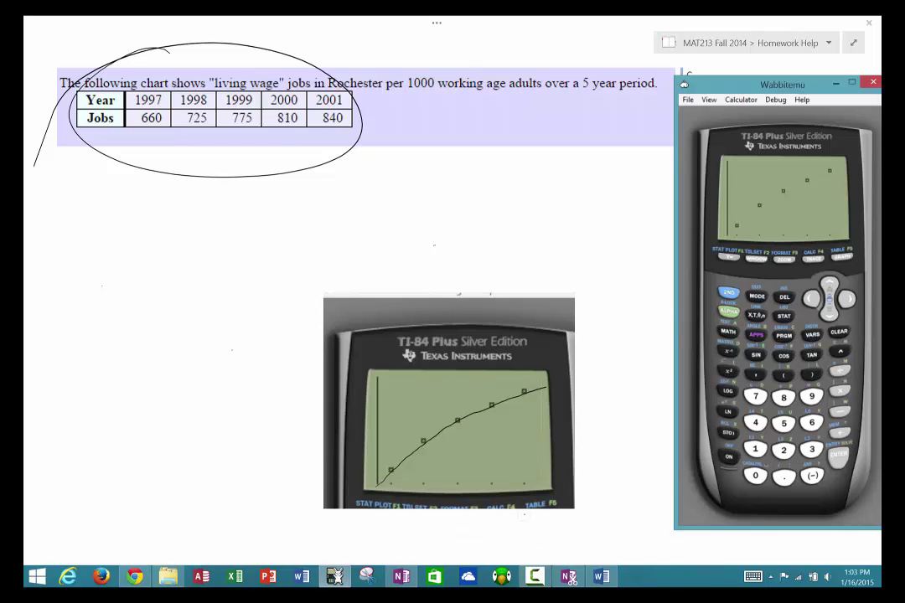
left_click(525, 515)
mouse_move(379, 485)
left_mouse_down()
mouse_move(463, 415)
mouse_move(599, 386)
mouse_move(636, 387)
mouse_move(602, 396)
left_mouse_up()
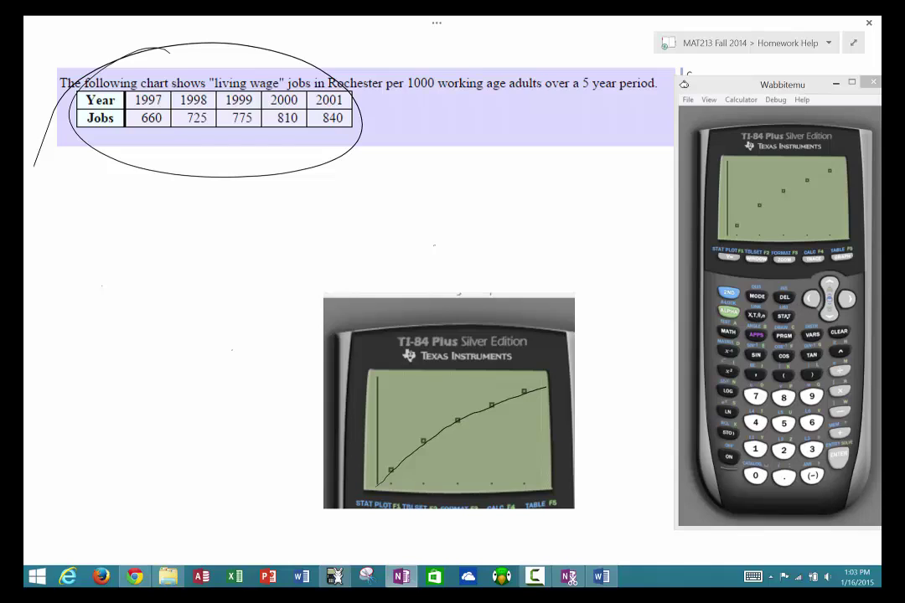
- Choose quadratic regression (QuadReg) from the calculator's statistical calculations
left_click(786, 317)
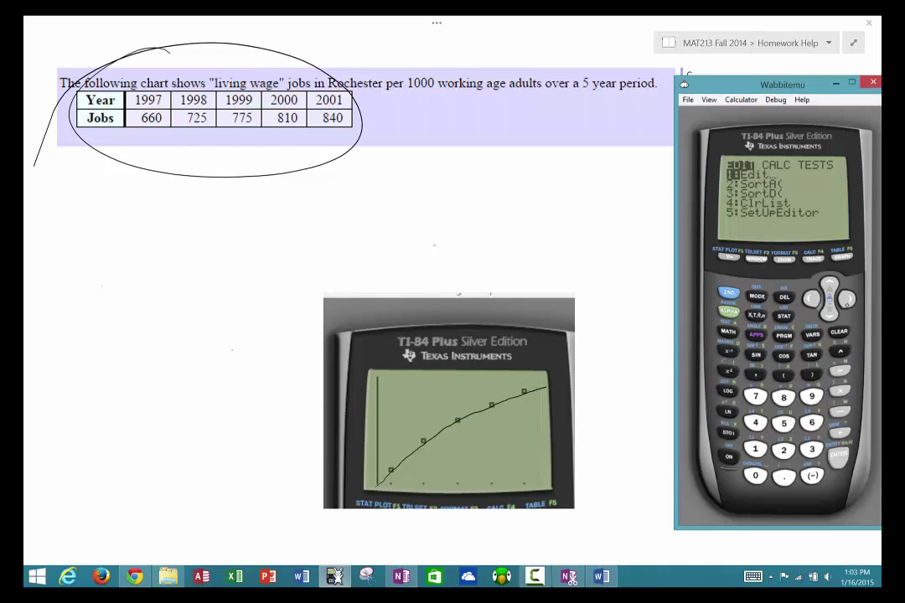
key("Right")
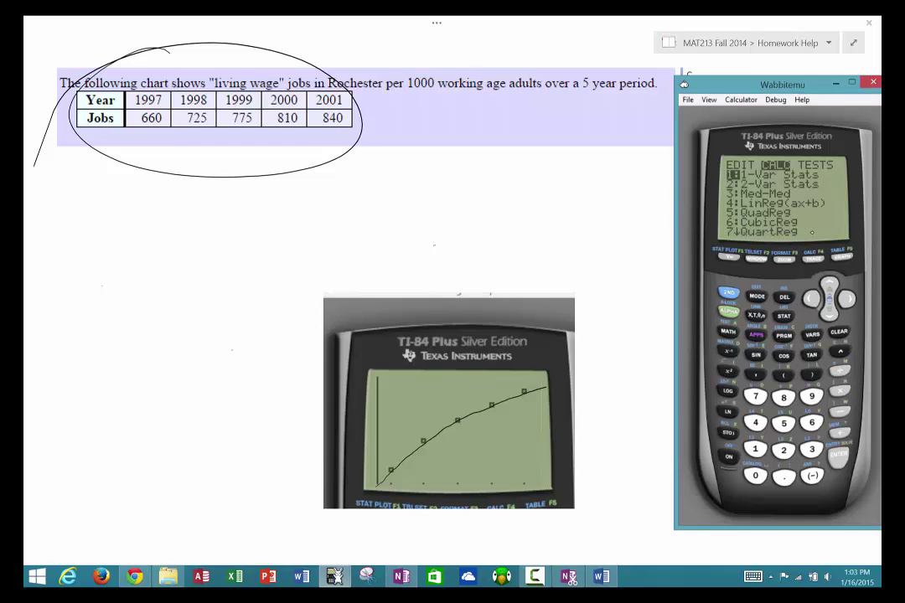
left_click(829, 316)
left_click(830, 315)
left_click(829, 315)
left_click(829, 315)
left_click(838, 457)
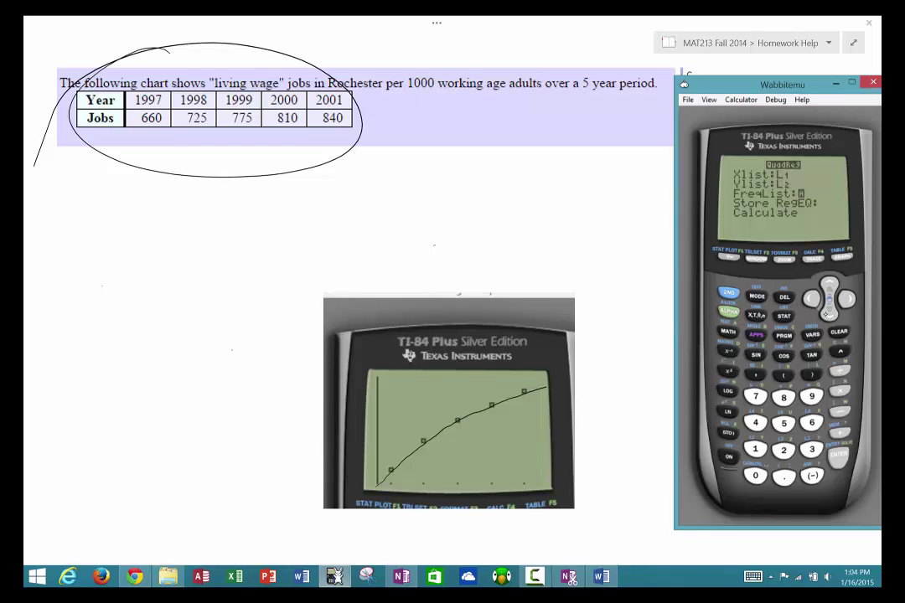
- Set the regression equation to be stored in Y1 and calculate QuadReg for lists L1 and L2
left_click(831, 317)
left_click(813, 335)
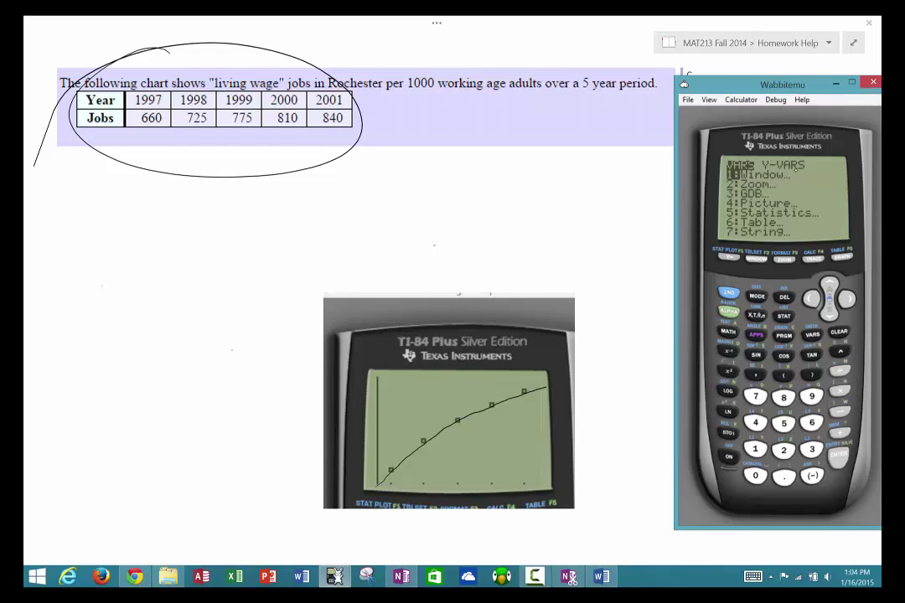
left_click(848, 298)
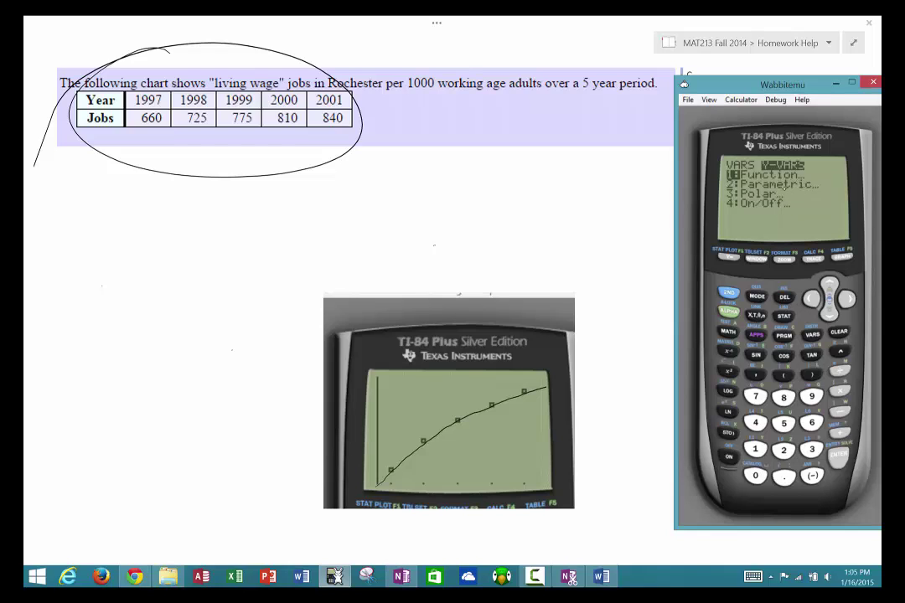
left_click(844, 464)
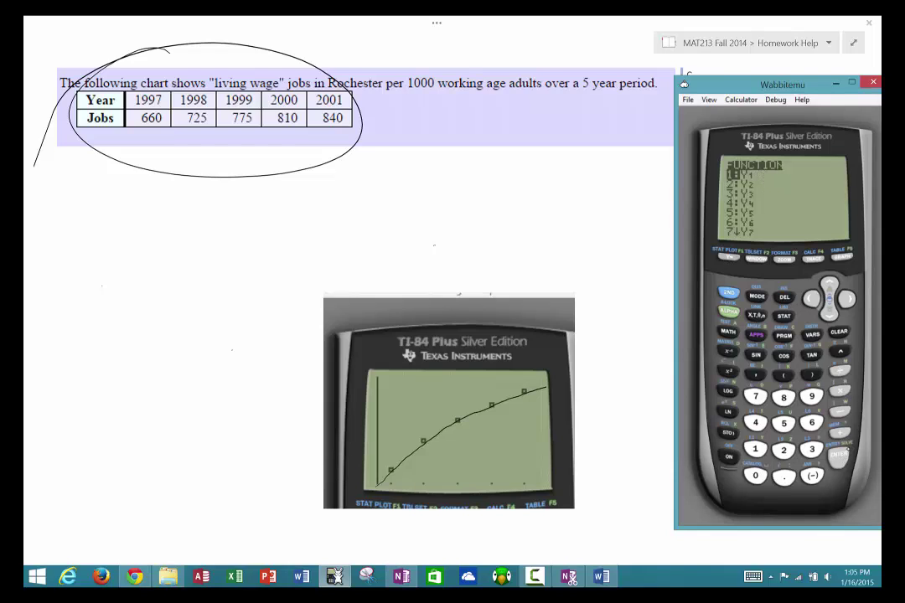
left_click(839, 457)
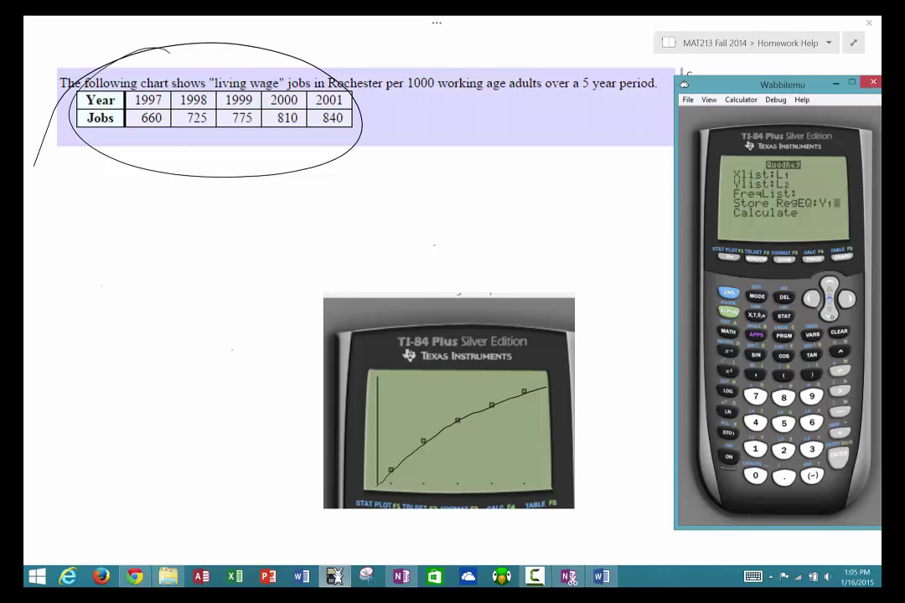
left_click(840, 458)
left_click(839, 458)
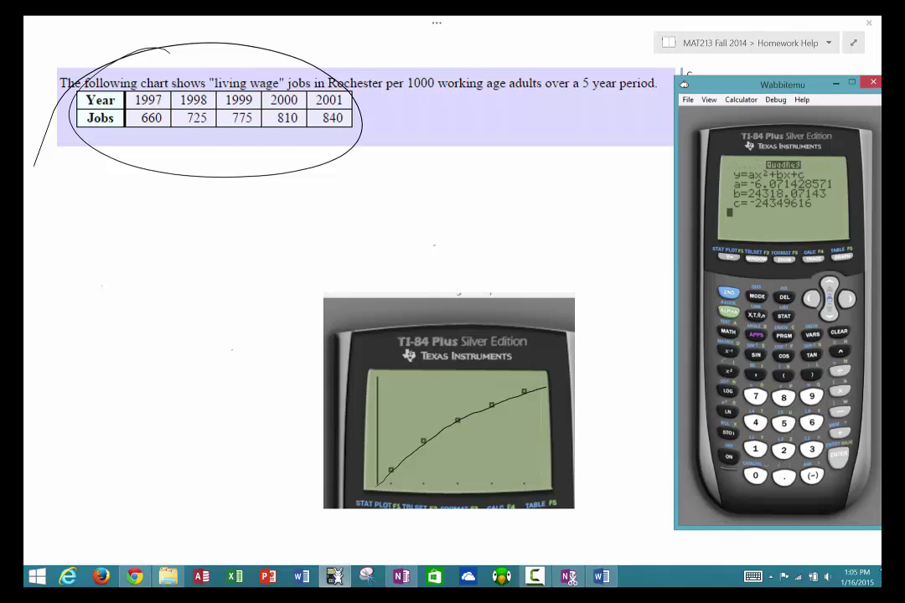
- Move the calculator window fully onto the screen and run the DiagnosticOn command from the catalog
left_click_drag(800, 85, 802, 89)
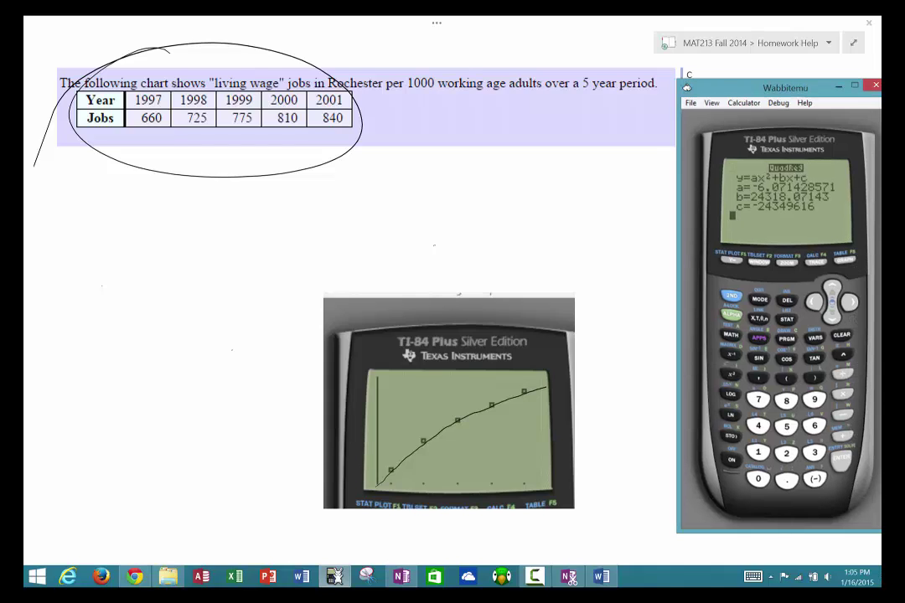
left_click_drag(686, 87, 647, 89)
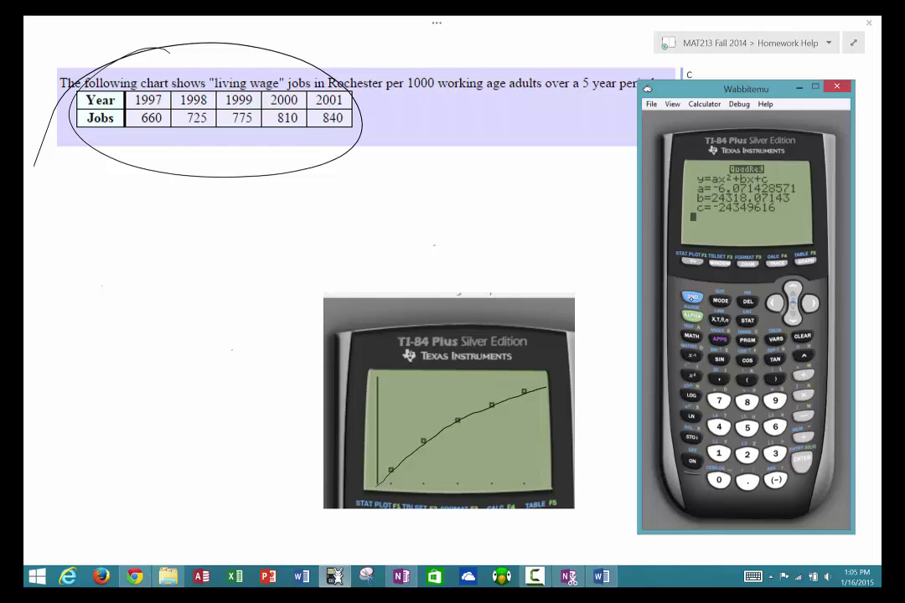
left_click(719, 482)
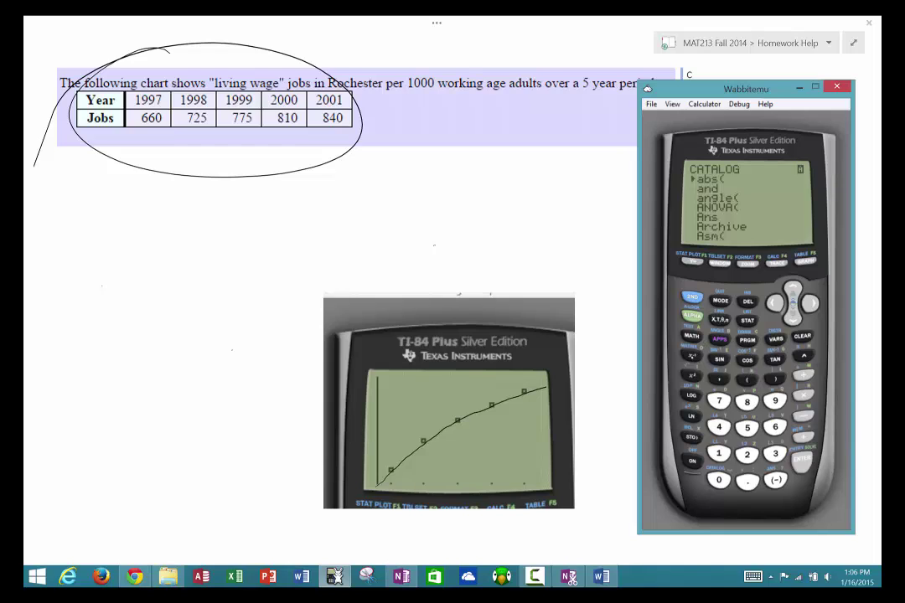
left_click(692, 357)
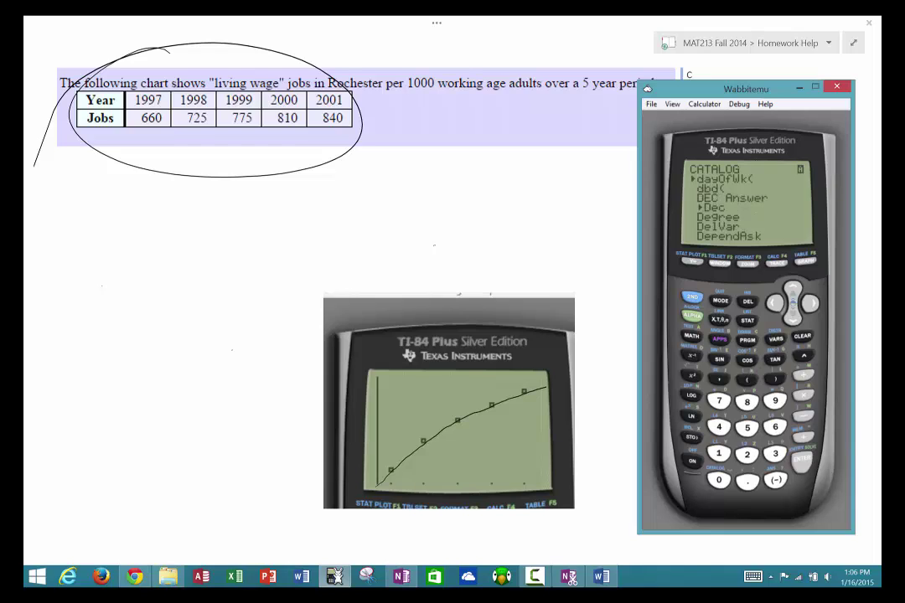
left_click(790, 320)
left_click(790, 320)
left_click(789, 320)
left_click(790, 320)
left_click(791, 320)
left_click(792, 320)
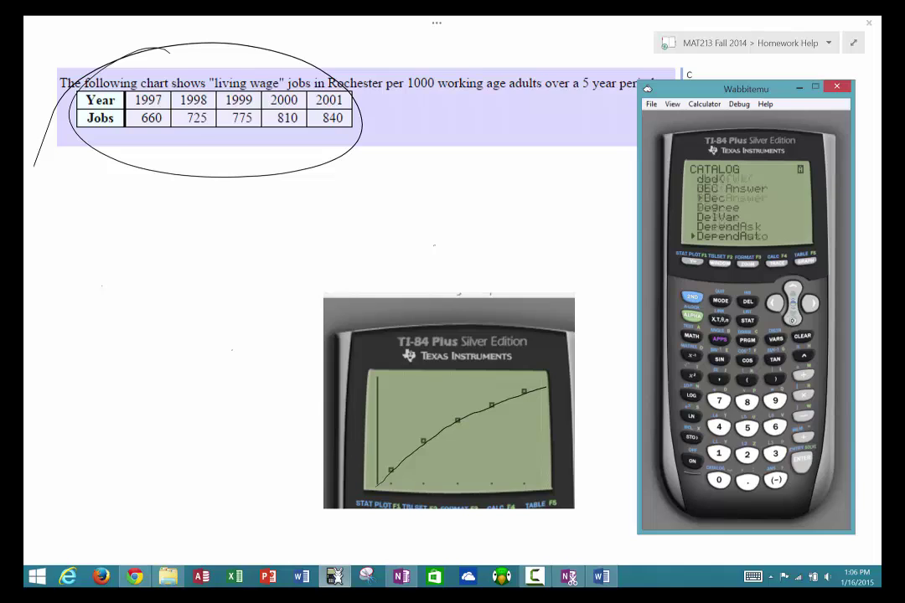
left_click(792, 321)
left_click(794, 321)
left_click(795, 321)
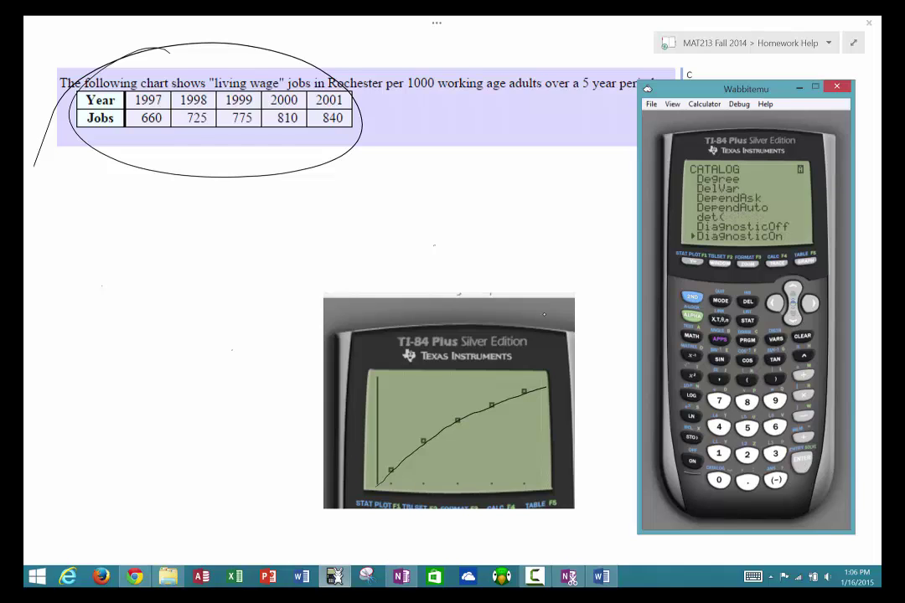
key("Return")
key("Return")
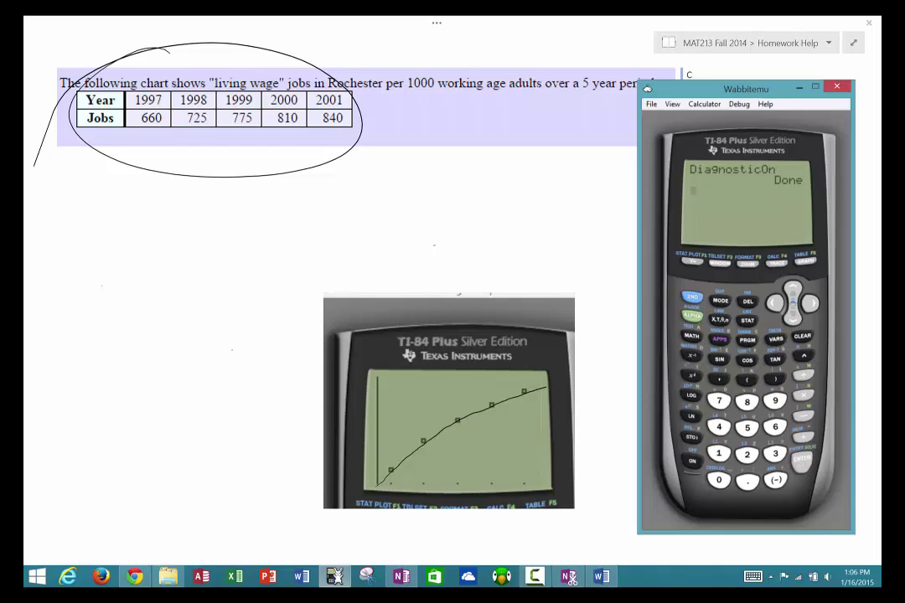
- Reopen the QuadReg setup from the statistical calculations with diagnostics turned on
left_click(747, 321)
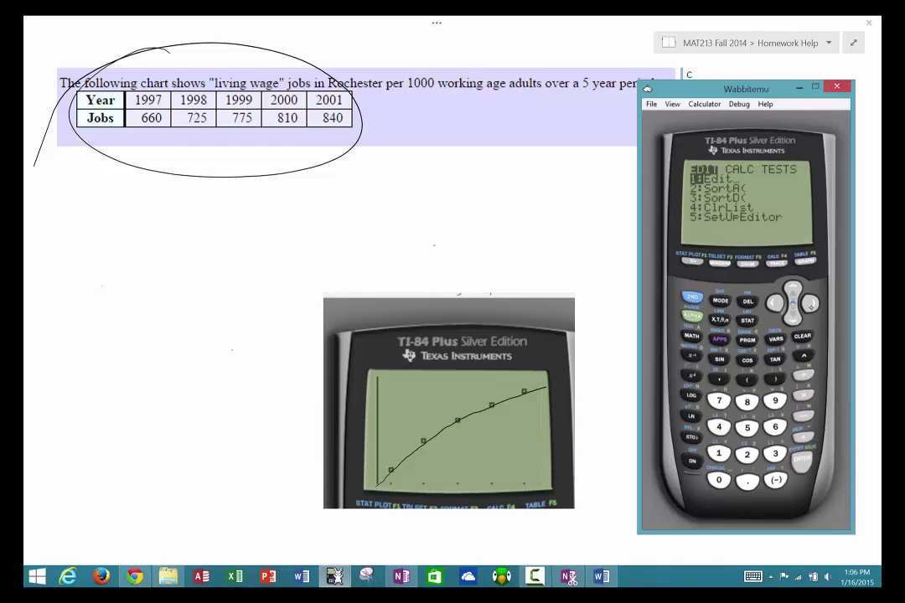
left_click(811, 307)
left_click(793, 322)
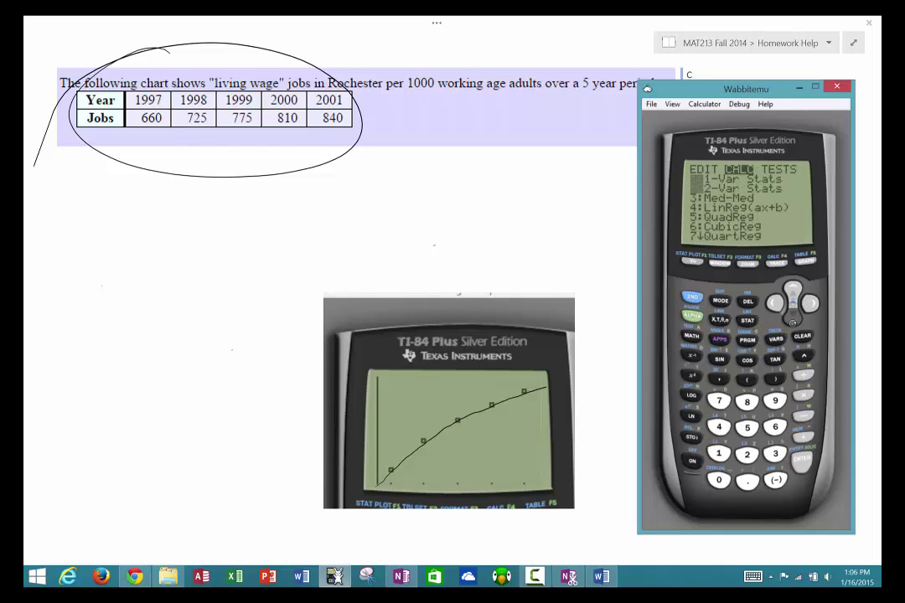
left_click(793, 323)
left_click(793, 317)
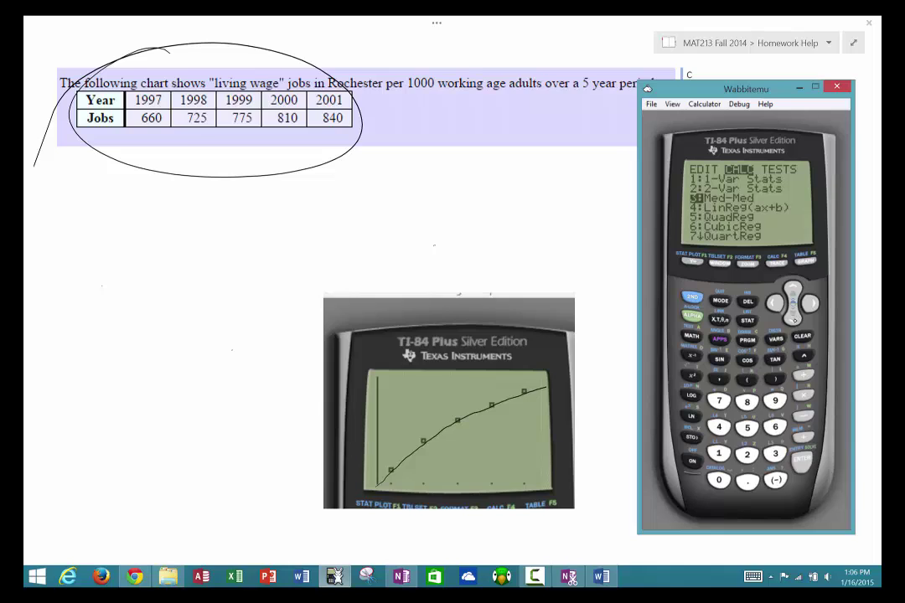
left_click(793, 316)
left_click(802, 459)
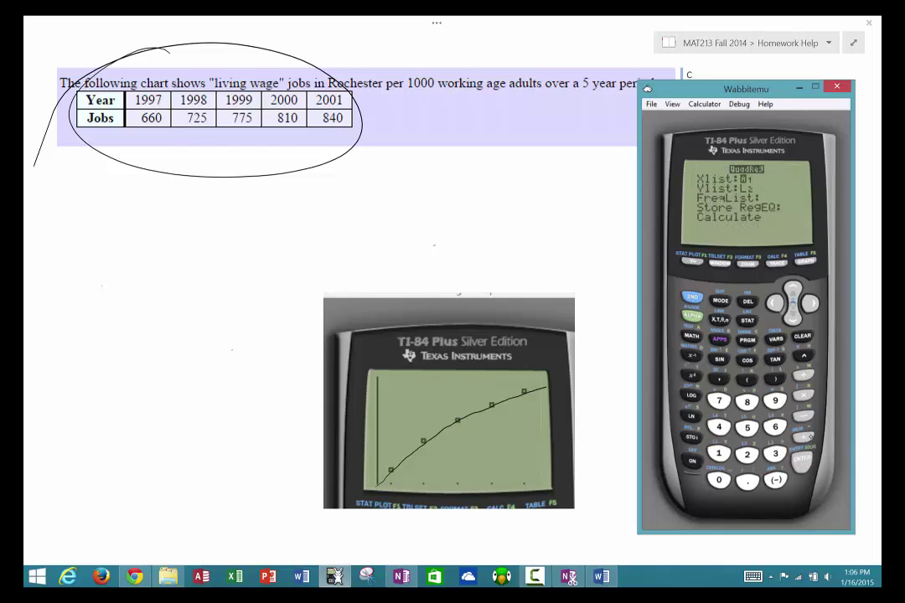
- Store the equation in Y1 and rerun the quadratic regression on L1 and L2
left_click_drag(794, 326, 797, 324)
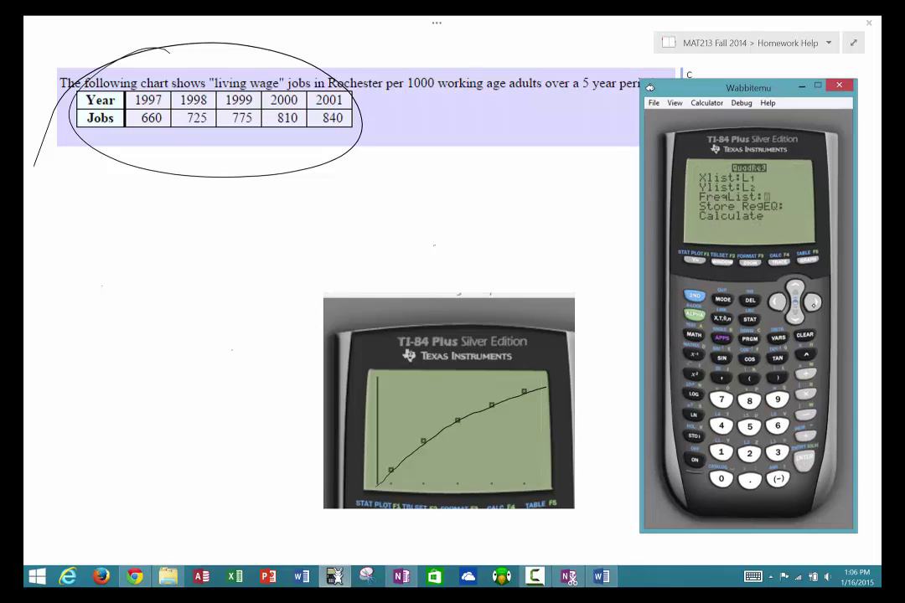
left_click(793, 320)
left_click(810, 302)
left_click(785, 338)
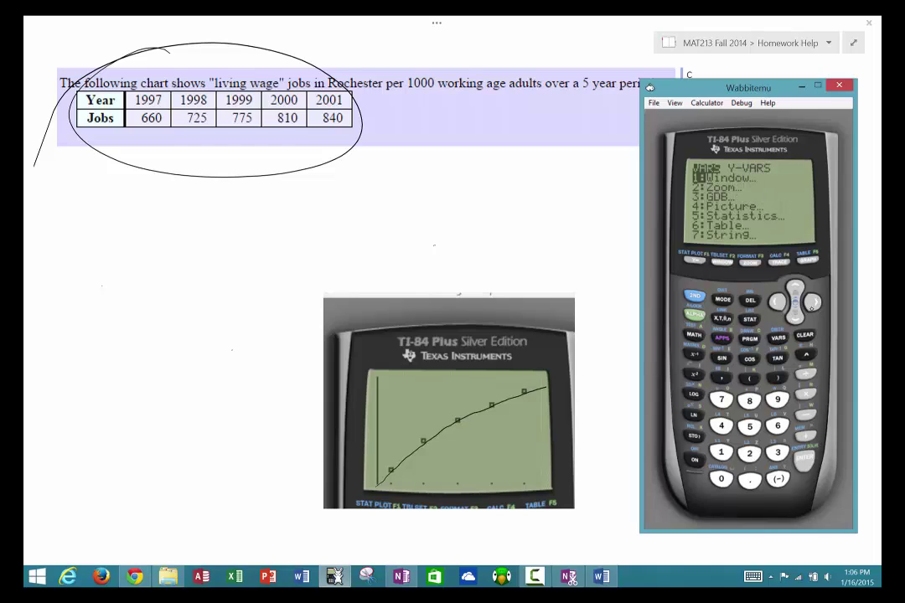
left_click(811, 304)
left_click(807, 464)
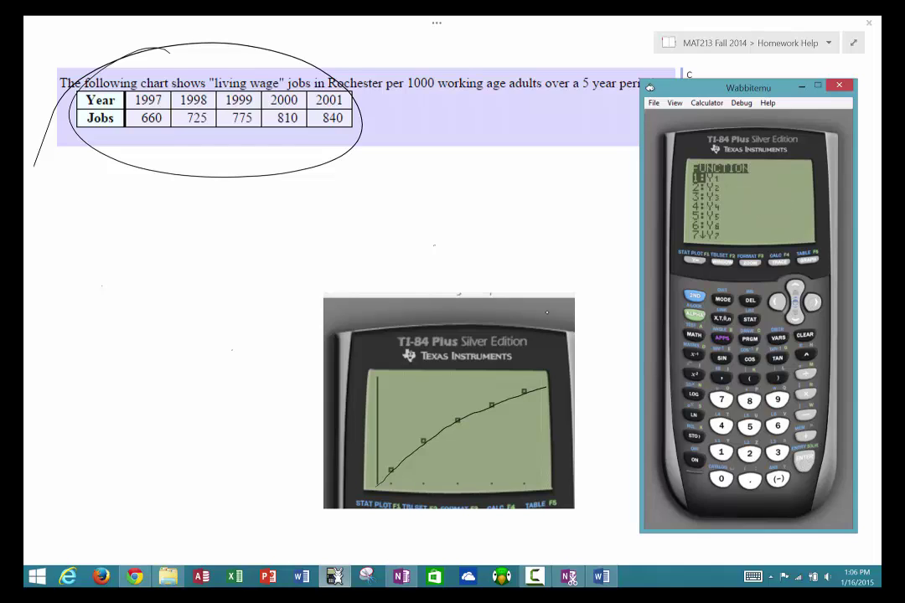
left_click(806, 463)
left_click(796, 319)
left_click(805, 461)
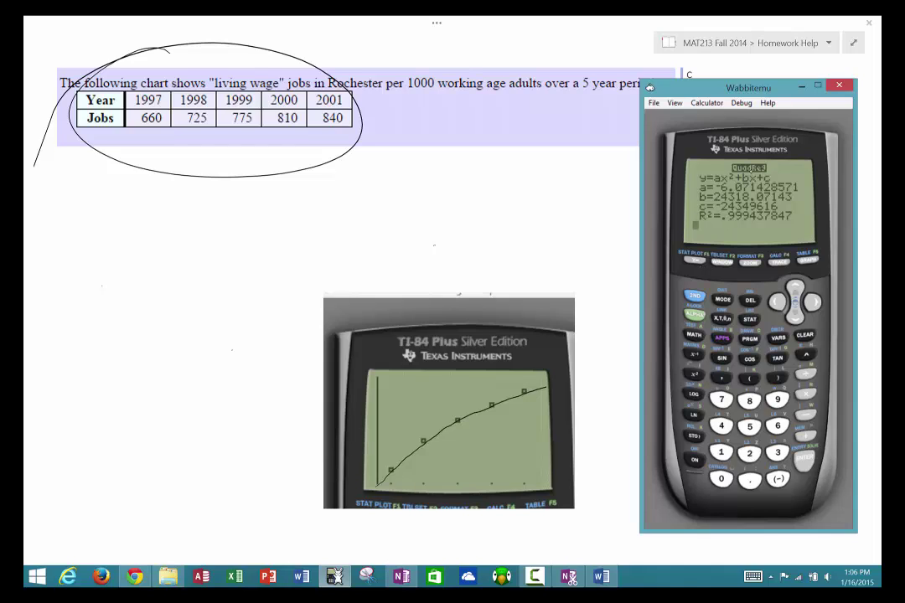
- Check the equation in Y1 and graph the regression curve over the scatter plot
left_click(698, 261)
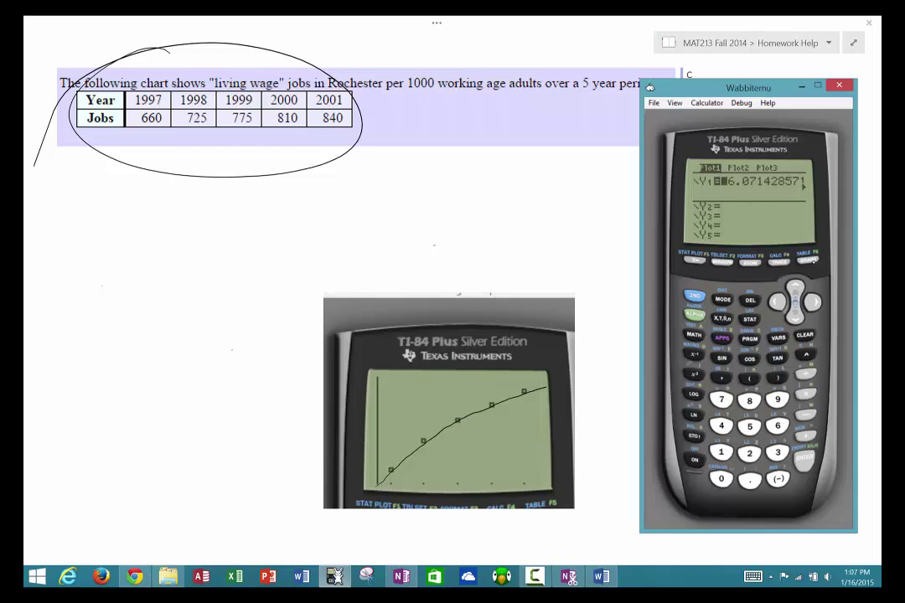
left_click(809, 260)
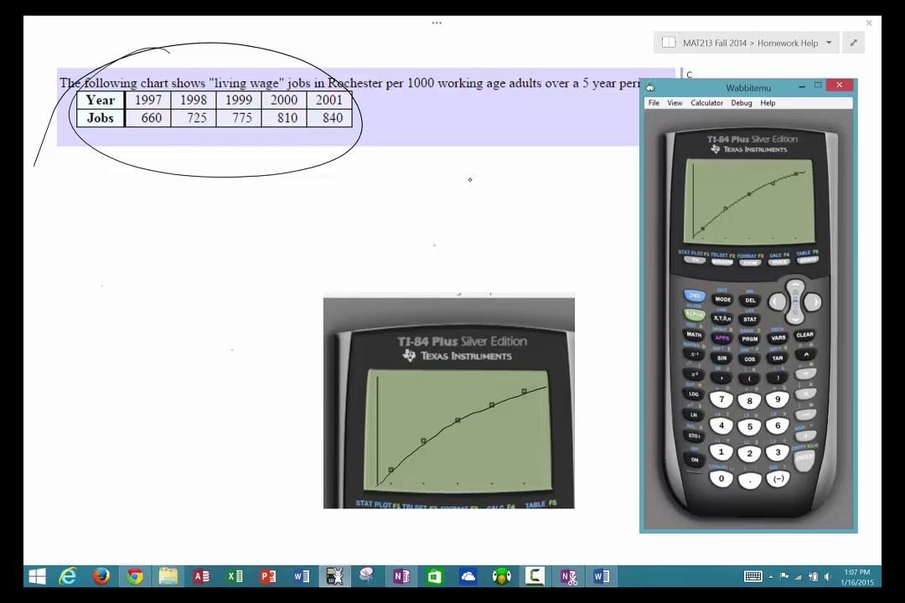
- Examine the terms of the full regression equation stored in Y1 and return to the home screen
left_click(694, 260)
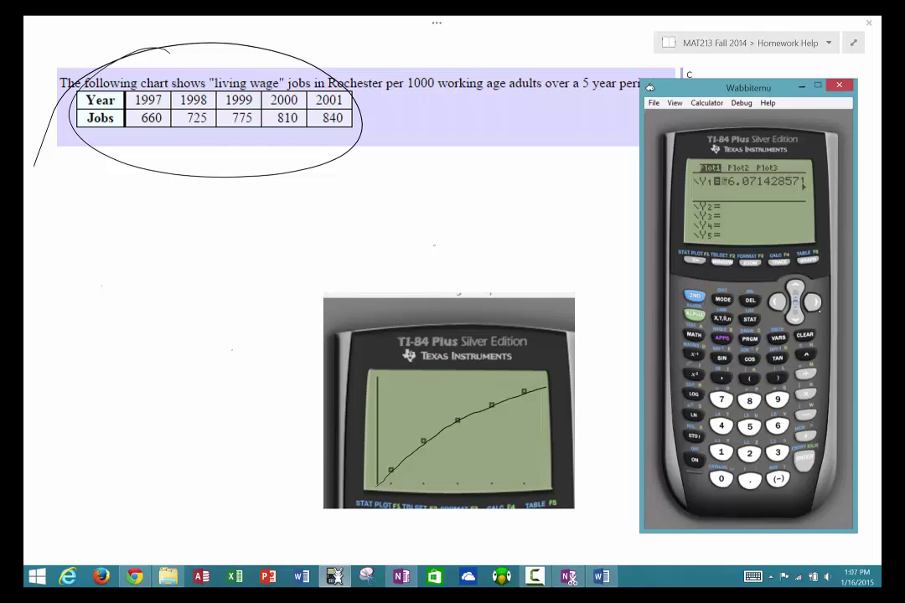
left_click(813, 304)
left_click(813, 304)
left_click(812, 304)
left_click(812, 305)
left_click(812, 304)
left_click(811, 305)
left_click(812, 305)
left_click(811, 304)
left_click(811, 304)
left_click(811, 304)
left_click(811, 304)
left_click(812, 304)
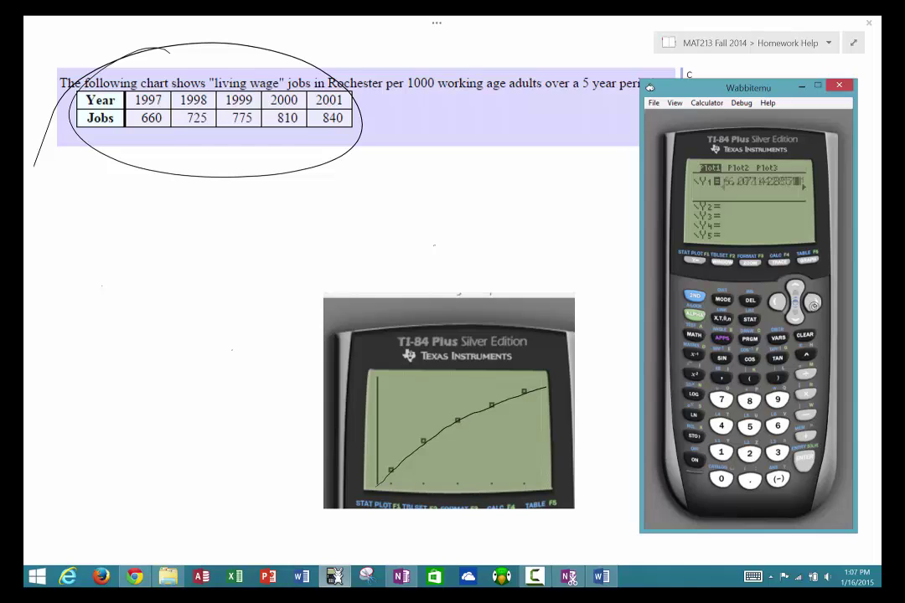
left_click(811, 304)
left_click(812, 304)
left_click(811, 304)
left_click(811, 305)
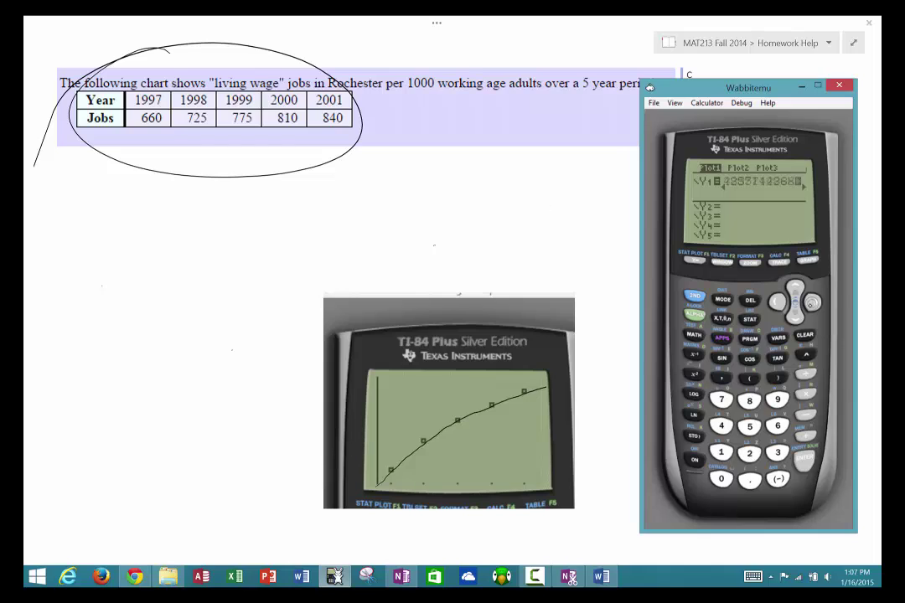
left_click(811, 304)
left_click(814, 305)
left_click(814, 304)
left_click(814, 304)
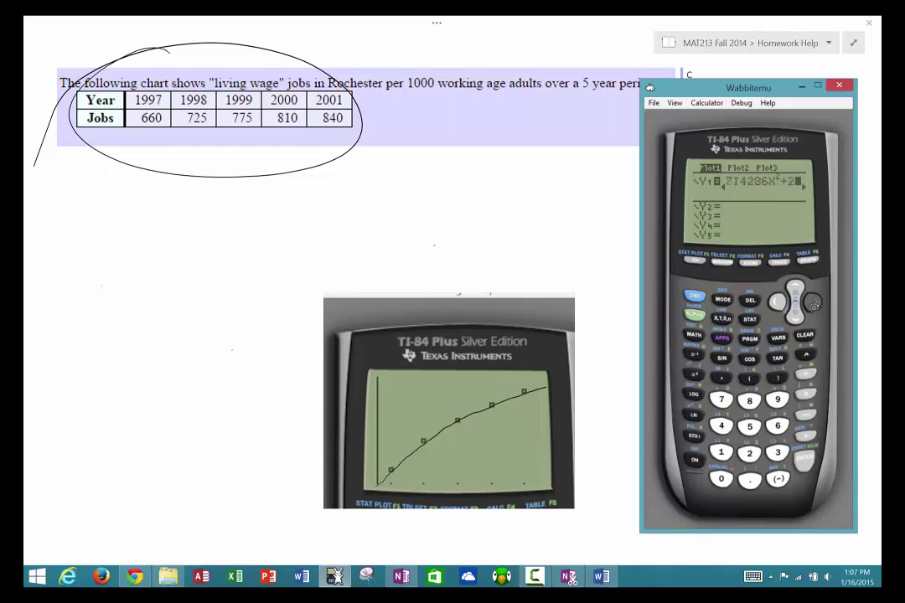
left_click(813, 305)
left_click(814, 304)
left_click(814, 304)
left_click(814, 304)
left_click(814, 305)
left_click(813, 305)
left_click(814, 304)
left_click(814, 304)
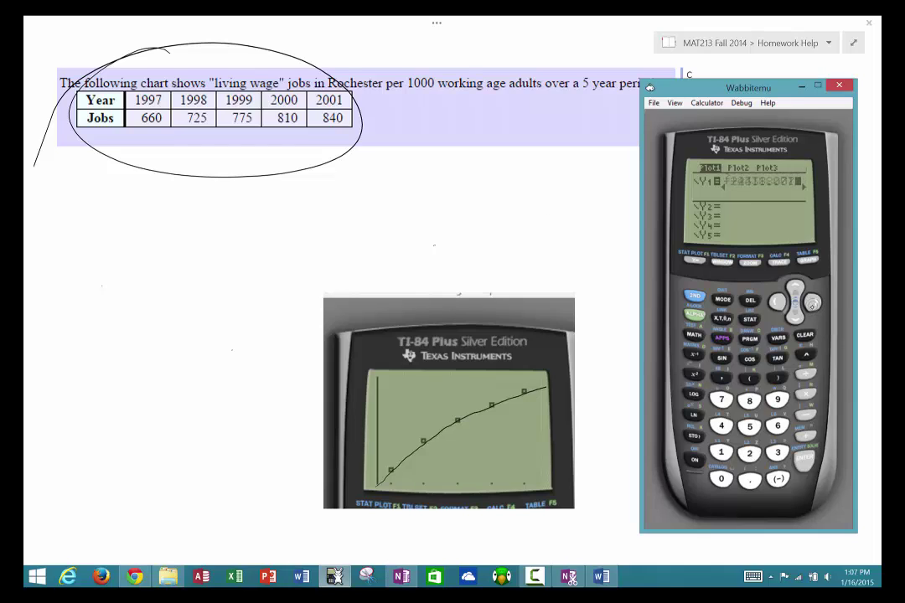
left_click(814, 304)
left_click(813, 303)
left_click(813, 303)
left_click(813, 303)
left_click(813, 302)
left_click(814, 302)
left_click(813, 302)
left_click(813, 303)
left_click(813, 303)
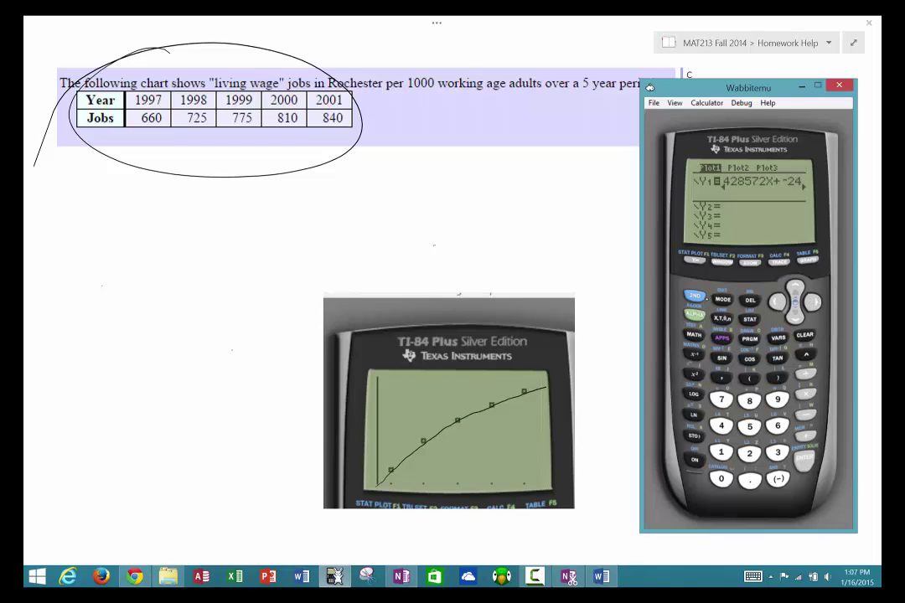
left_click(695, 296)
left_click(722, 299)
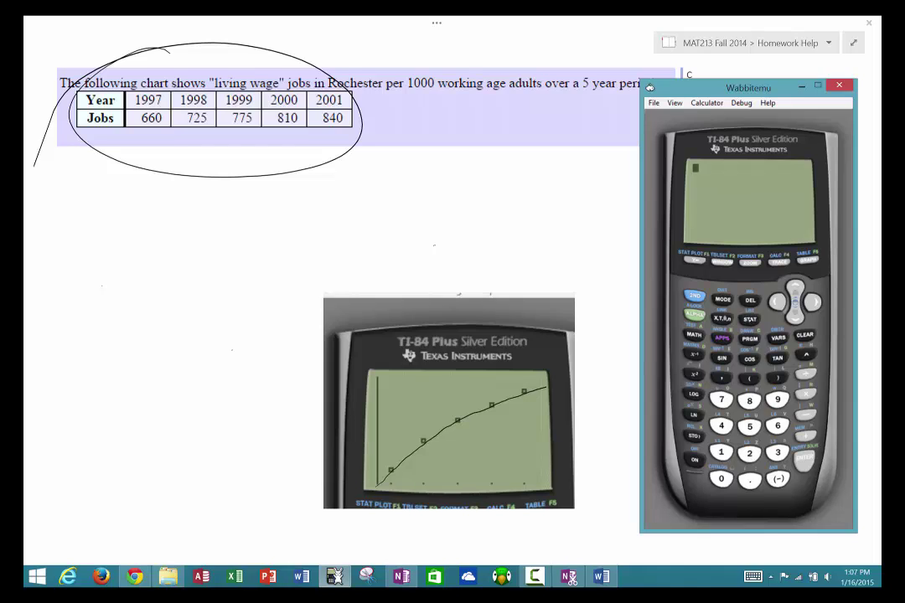
left_click(750, 317)
left_click(811, 305)
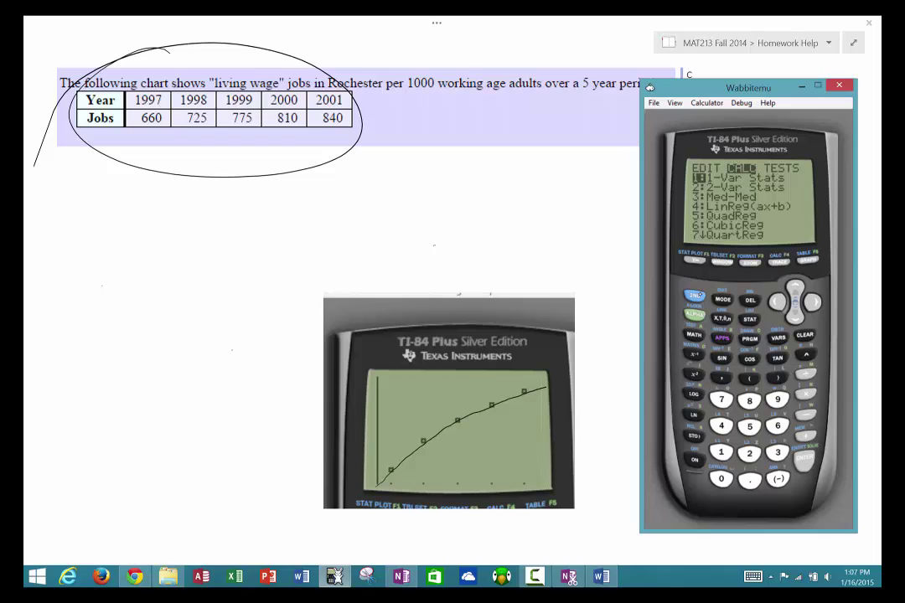
left_click(699, 296)
left_click(724, 300)
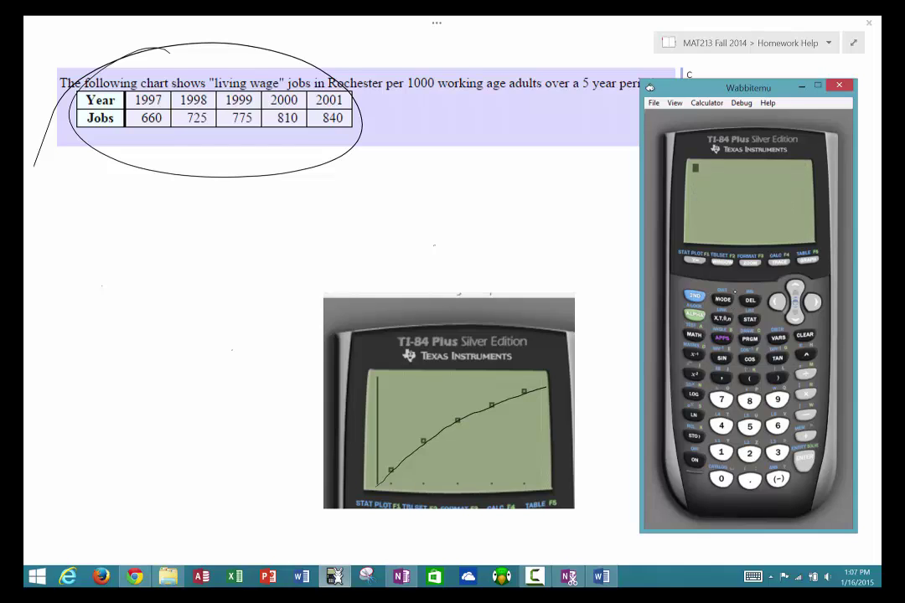
- Switch the calculator's display mode from MATHPRINT to CLASSIC and return to the home screen
left_click(723, 299)
left_click(793, 285)
left_click(793, 284)
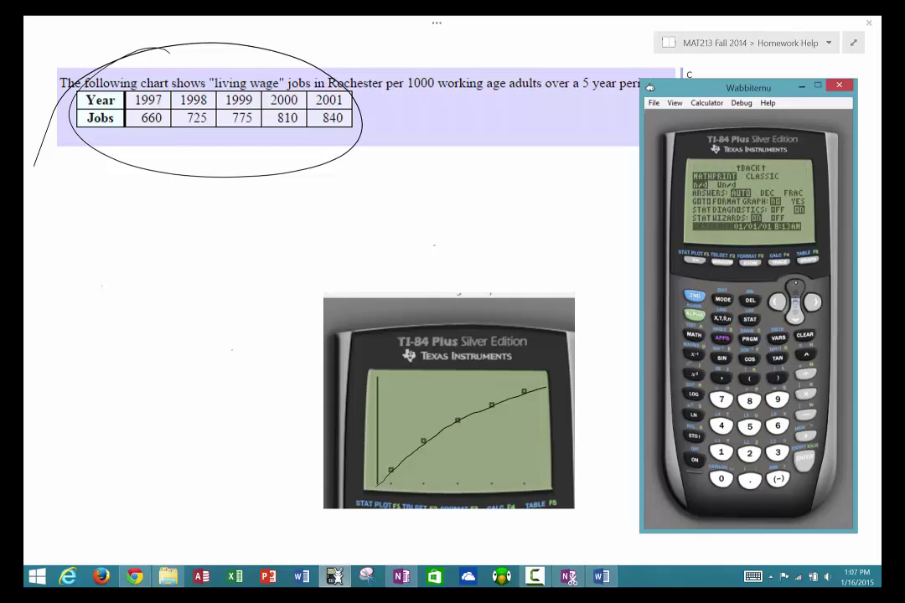
left_click(793, 285)
left_click(792, 285)
left_click(793, 285)
left_click(793, 285)
left_click(793, 285)
left_click(815, 306)
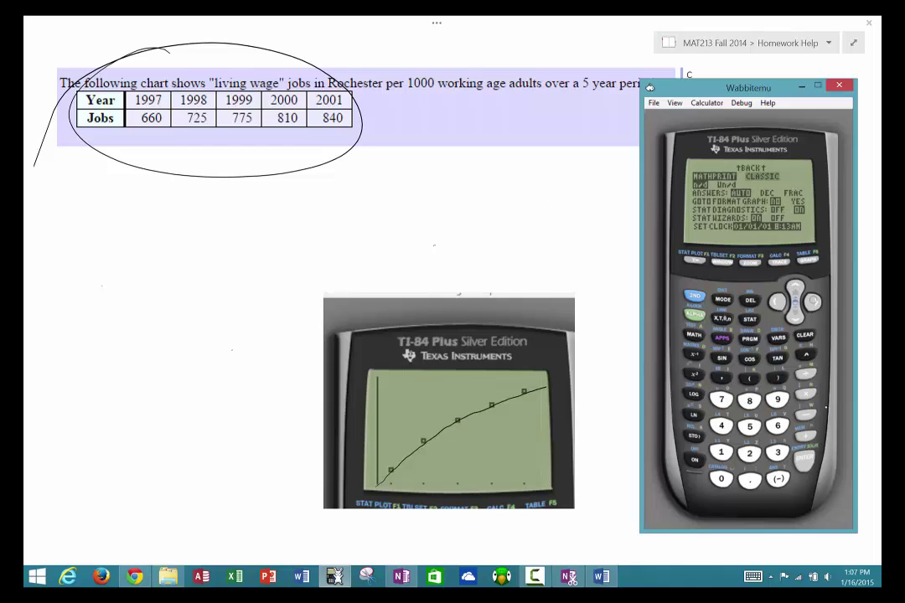
left_click(804, 458)
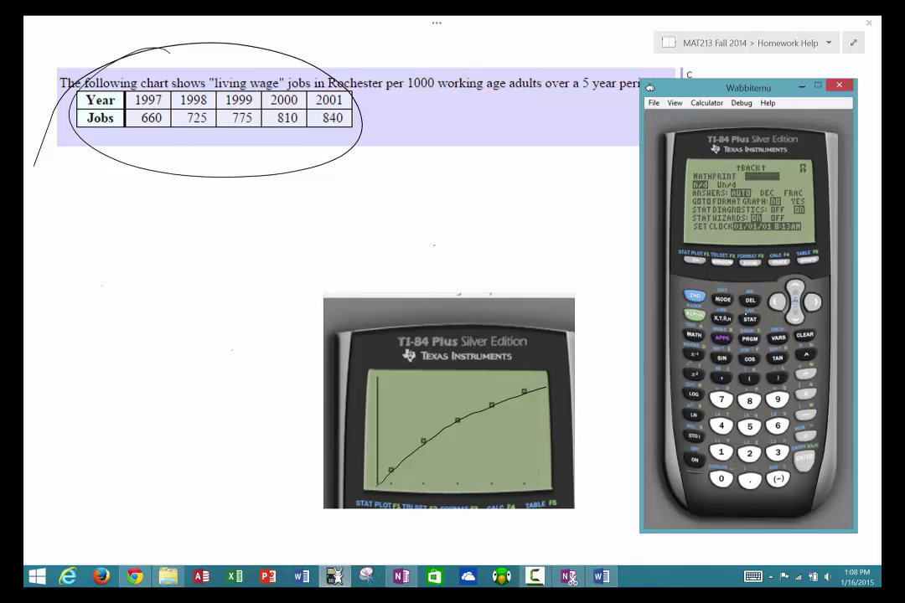
left_click(805, 334)
- Run a quadratic regression (QuadReg) with Xlist L1 and Ylist L2, leaving Store RegEQ empty
left_click(754, 320)
left_click(813, 305)
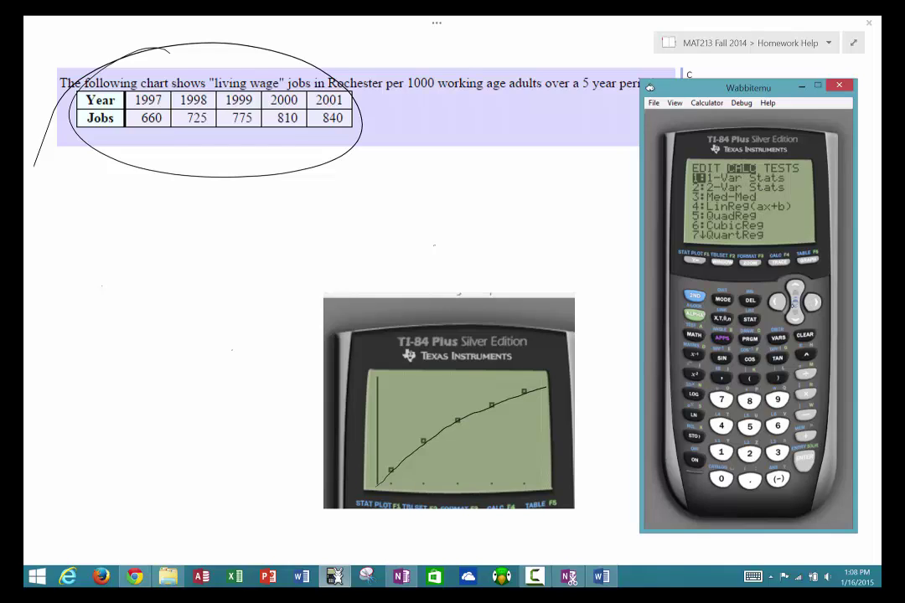
left_click(793, 314)
left_click(794, 315)
left_click(794, 315)
left_click(794, 314)
left_click(806, 458)
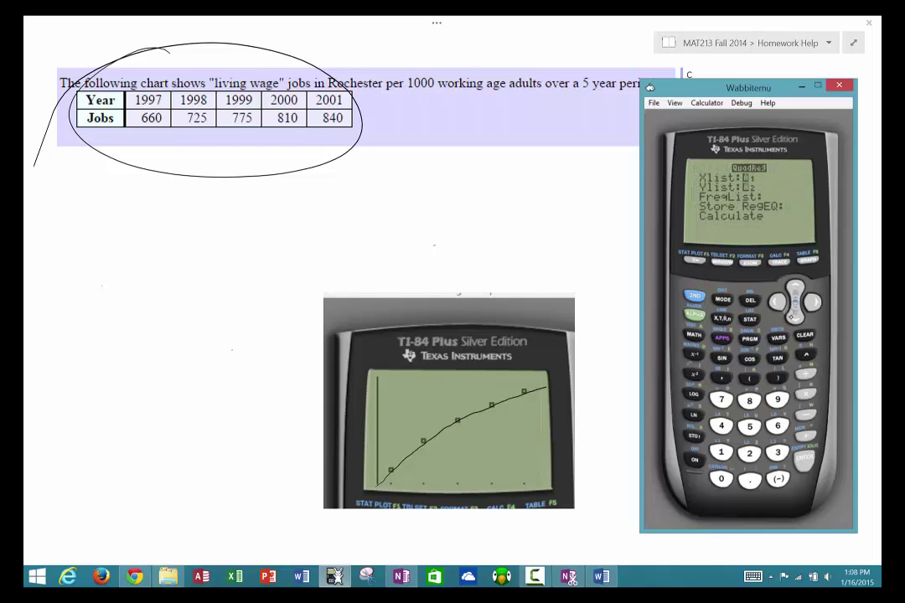
left_click(792, 317)
left_click(792, 318)
left_click(792, 317)
left_click(806, 457)
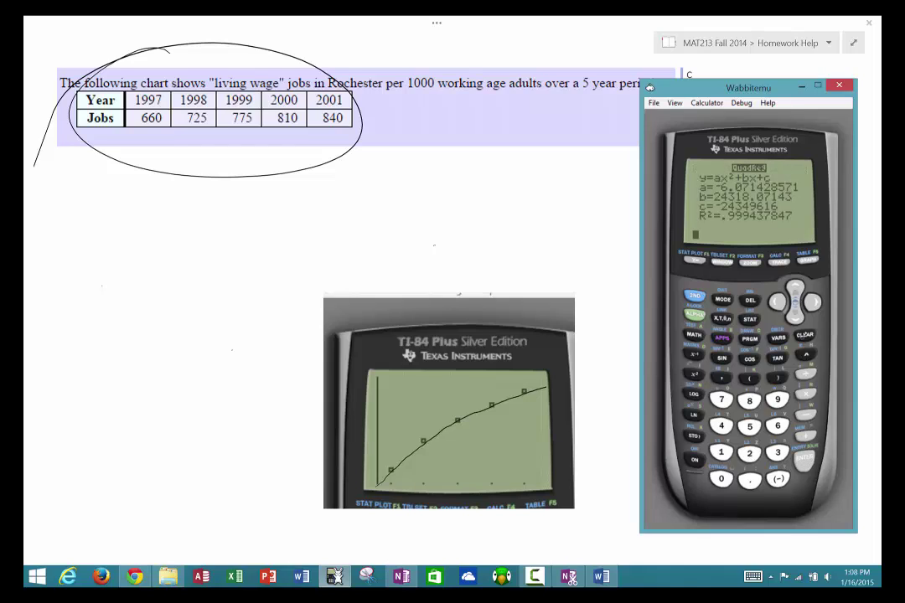
- Clear the results, recall the last QuadReg command, and delete its L1,L2 list arguments
left_click(805, 335)
left_click(696, 296)
left_click(803, 460)
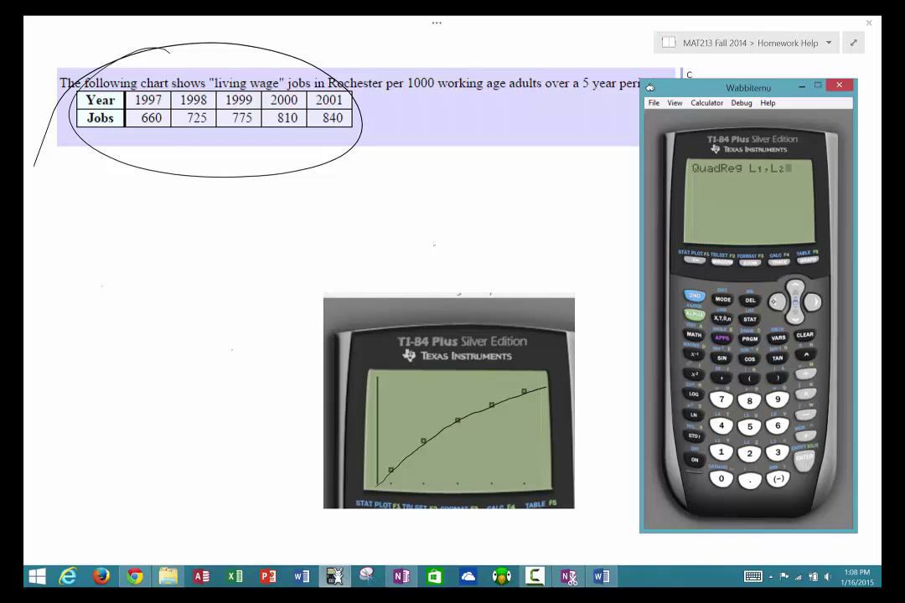
left_click(774, 301)
left_click(774, 303)
left_click(775, 305)
left_click(755, 301)
left_click(756, 303)
left_click(755, 304)
- Add Y1 as the storage function for the QuadReg command, run it, and check the equation in the function editor
left_click(778, 339)
left_click(813, 302)
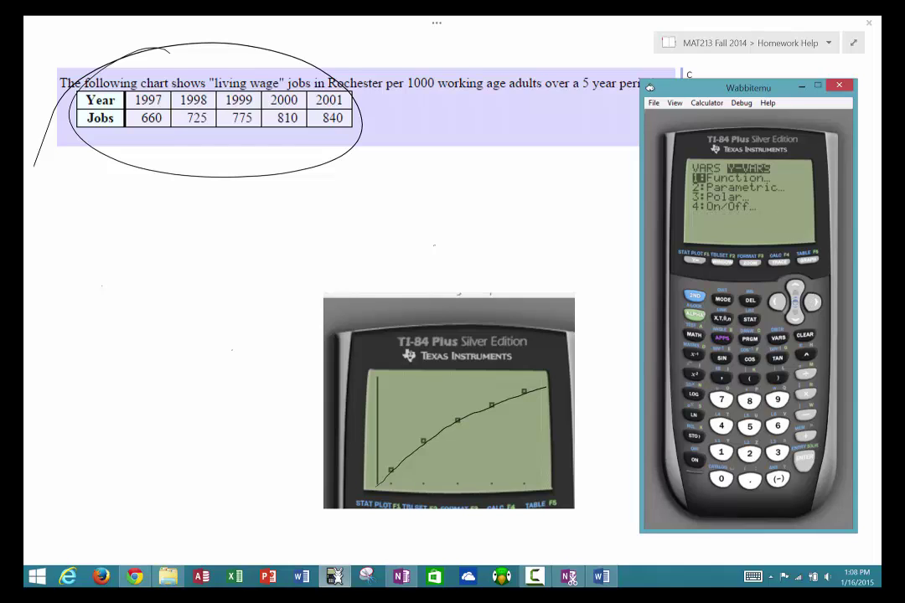
key("Return")
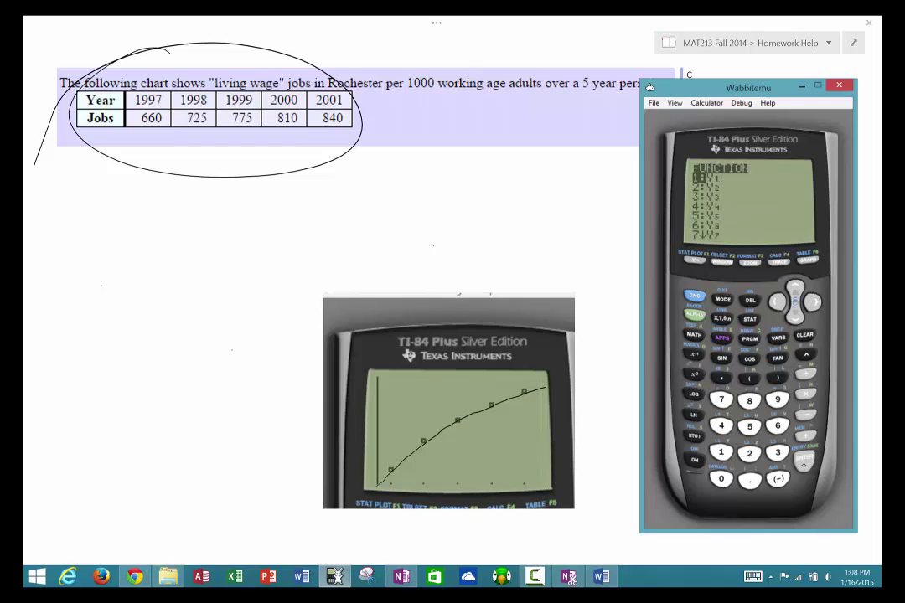
key("Return")
key("Return")
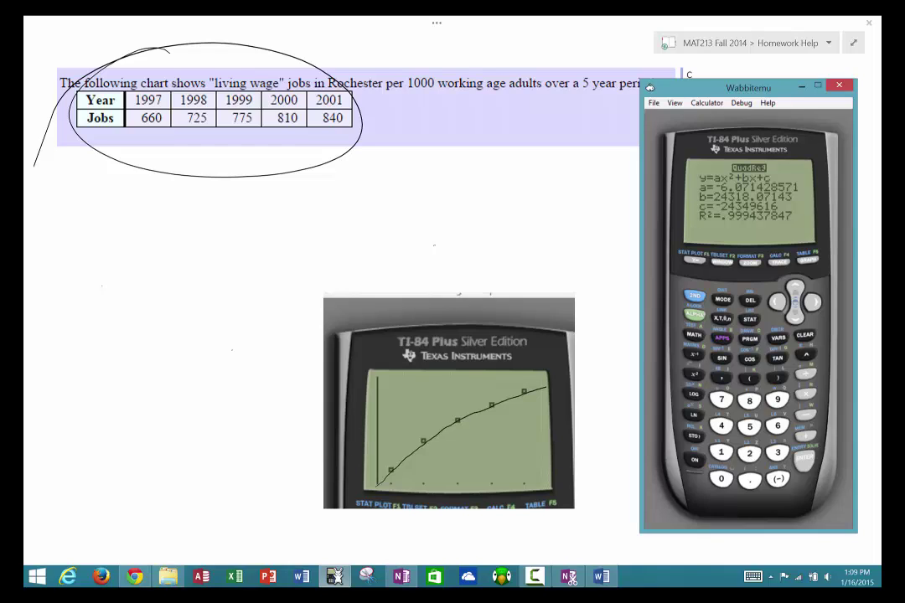
left_click(697, 260)
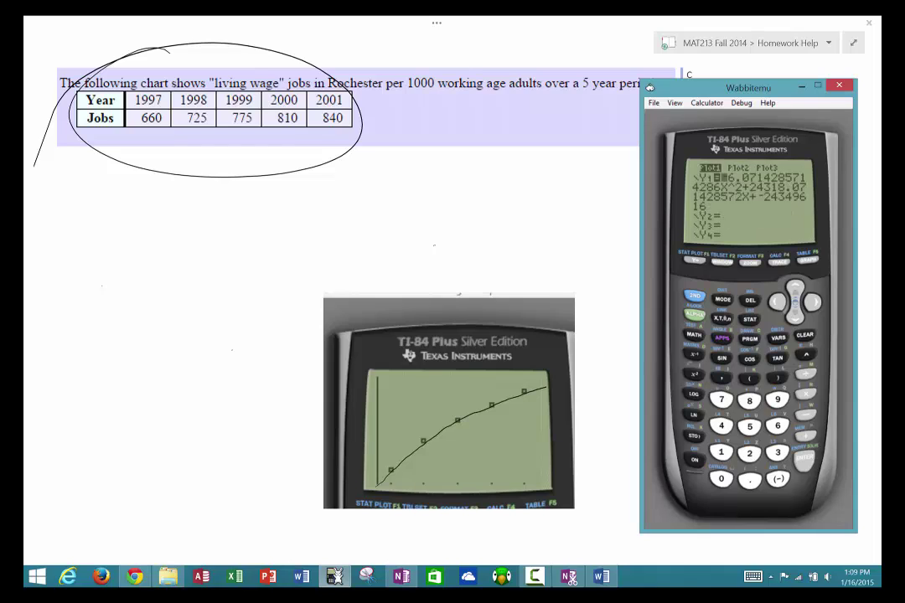
- Switch to the OneNote page and handwrite "ARC = slope =" below the jobs table
left_click(483, 426)
scroll(460, 381, "down", 3)
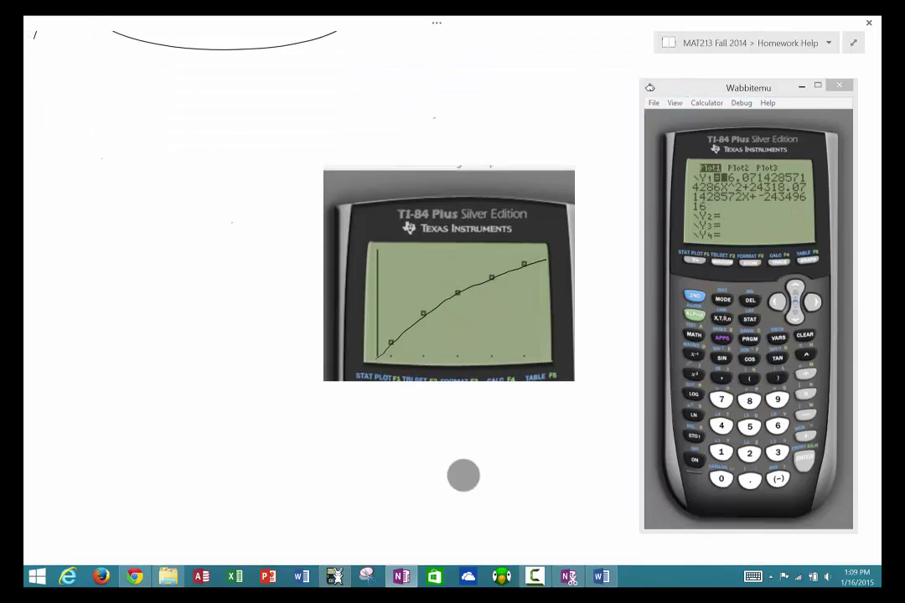
scroll(462, 474, "up", 2)
scroll(461, 486, "up", 2)
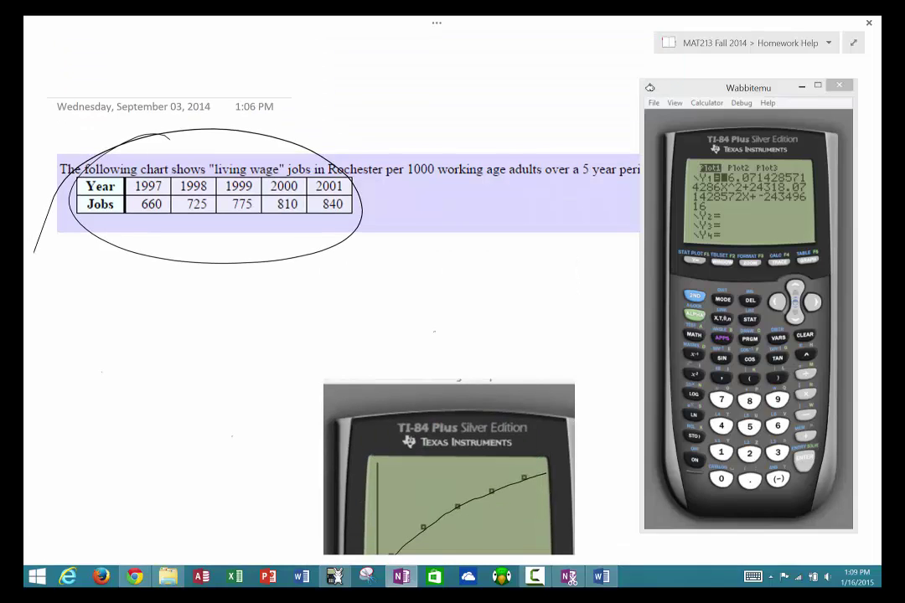
mouse_move(79, 342)
left_mouse_down()
mouse_move(97, 343)
mouse_move(96, 330)
mouse_move(102, 337)
left_mouse_up()
mouse_move(102, 317)
left_mouse_down()
mouse_move(121, 334)
mouse_move(144, 336)
left_mouse_up()
mouse_move(157, 321)
left_mouse_down()
mouse_move(203, 330)
mouse_move(217, 322)
left_mouse_up()
mouse_move(229, 314)
left_mouse_down()
mouse_move(231, 323)
mouse_move(226, 314)
left_mouse_up()
left_click_drag(238, 313, 269, 319)
left_click_drag(281, 311, 303, 317)
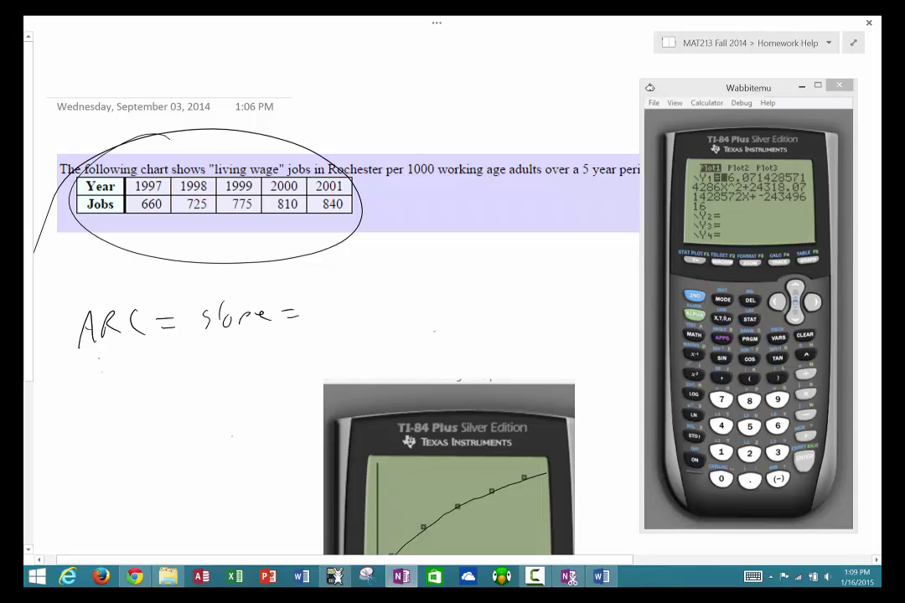
- Handwrite the slope formula (y2 − y1)/(x2 − x1) after "slope =", followed by another equals sign
scroll(197, 297, "right", 1)
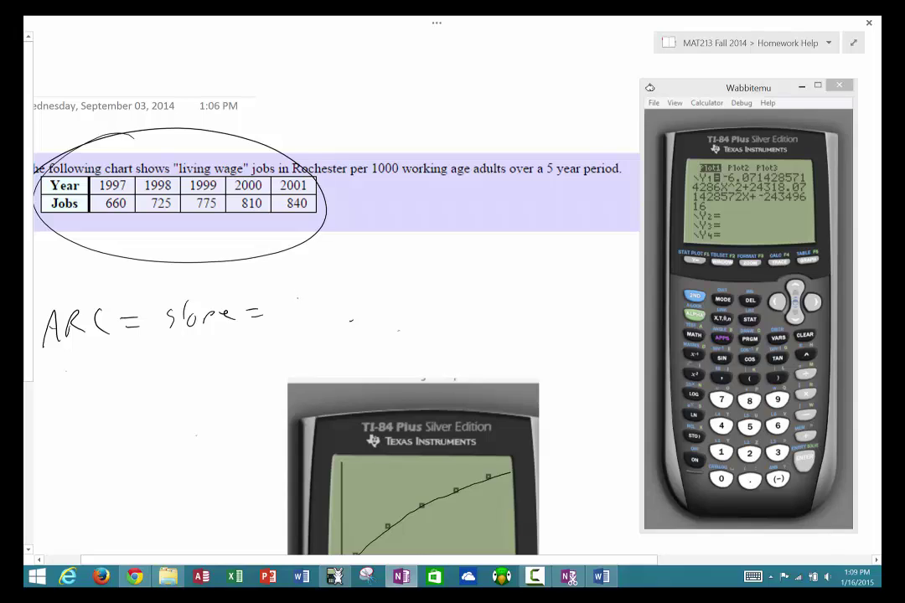
mouse_move(294, 284)
left_mouse_down()
mouse_move(300, 293)
mouse_move(315, 280)
mouse_move(305, 288)
left_mouse_up()
mouse_move(311, 278)
left_mouse_down()
mouse_move(300, 298)
mouse_move(321, 295)
left_mouse_up()
left_click_drag(329, 284, 353, 285)
mouse_move(360, 276)
left_mouse_down()
mouse_move(349, 295)
mouse_move(362, 296)
left_mouse_up()
left_click_drag(300, 309, 362, 308)
mouse_move(311, 320)
left_mouse_down()
mouse_move(320, 333)
mouse_move(311, 334)
left_mouse_up()
mouse_move(324, 332)
left_mouse_down()
mouse_move(333, 339)
mouse_move(355, 325)
left_mouse_up()
mouse_move(361, 319)
left_mouse_down()
mouse_move(370, 333)
mouse_move(362, 337)
left_mouse_up()
left_click_drag(380, 331, 381, 339)
left_click_drag(393, 302, 403, 301)
left_click_drag(393, 310, 403, 308)
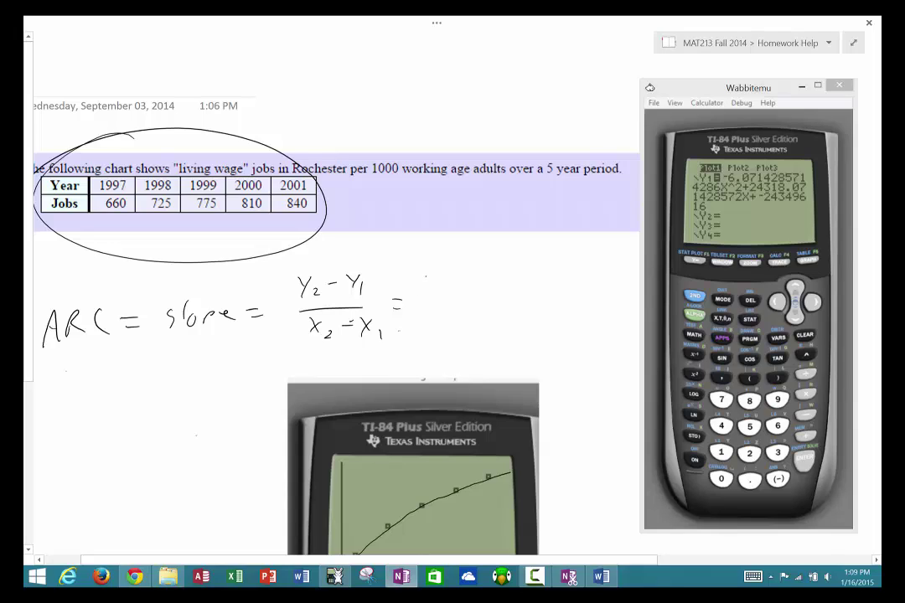
- Handwrite the substituted fraction (725 − 660)/(1998 − 1997) after the slope formula
mouse_move(426, 275)
left_mouse_down()
mouse_move(442, 274)
mouse_move(430, 287)
left_mouse_up()
mouse_move(448, 275)
left_mouse_down()
mouse_move(464, 286)
mouse_move(489, 277)
left_mouse_up()
mouse_move(509, 269)
left_mouse_down()
mouse_move(503, 280)
mouse_move(543, 281)
left_mouse_up()
left_click_drag(410, 295, 557, 290)
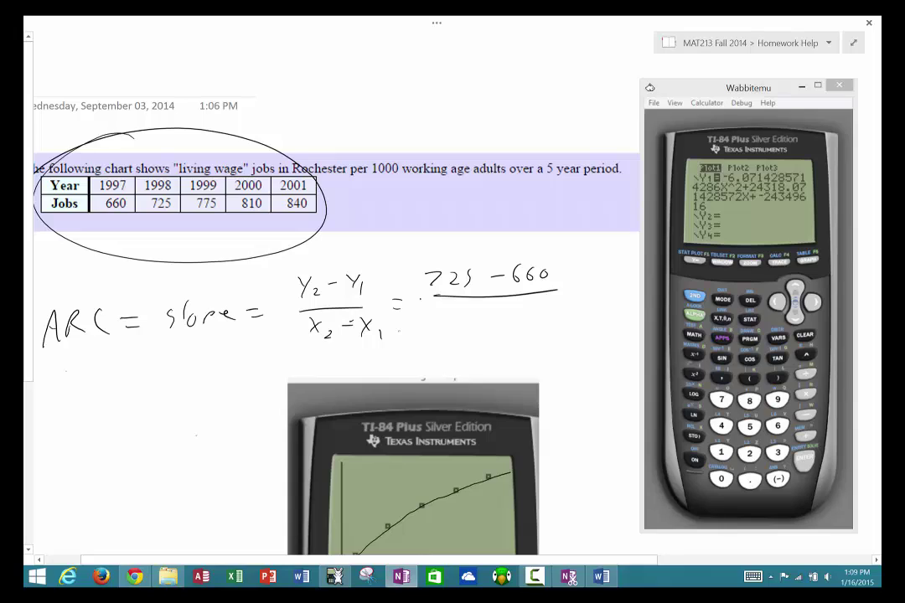
left_click_drag(440, 305, 439, 322)
mouse_move(461, 308)
left_mouse_down()
mouse_move(457, 323)
mouse_move(491, 322)
left_mouse_up()
mouse_move(500, 314)
left_mouse_down()
mouse_move(519, 324)
mouse_move(508, 323)
mouse_move(539, 313)
mouse_move(536, 325)
left_mouse_up()
left_click_drag(547, 306, 552, 323)
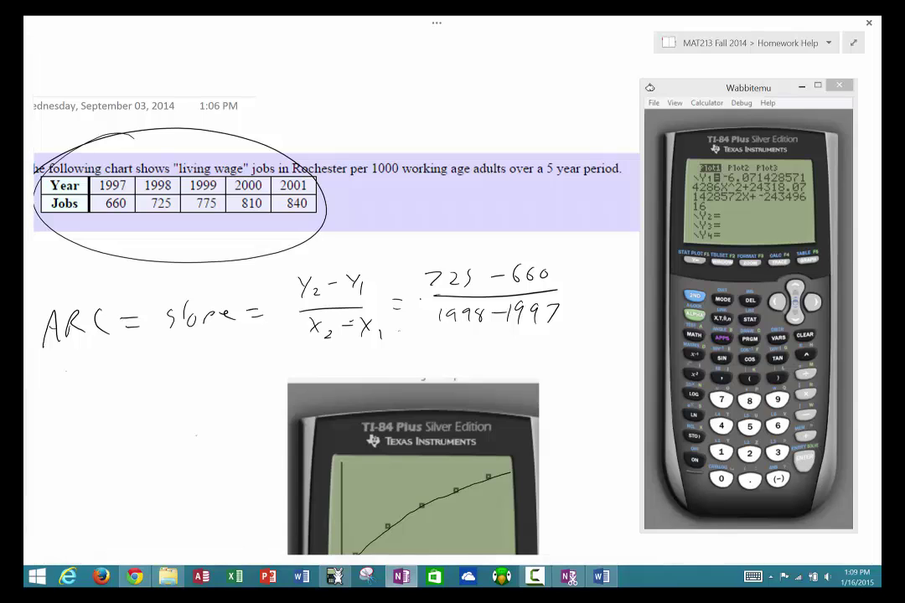
- Handwrite the interval "1997.3 → 1998.4" on a new line below the ARC formula
left_click_drag(551, 439, 551, 401)
left_click_drag(500, 448, 562, 424)
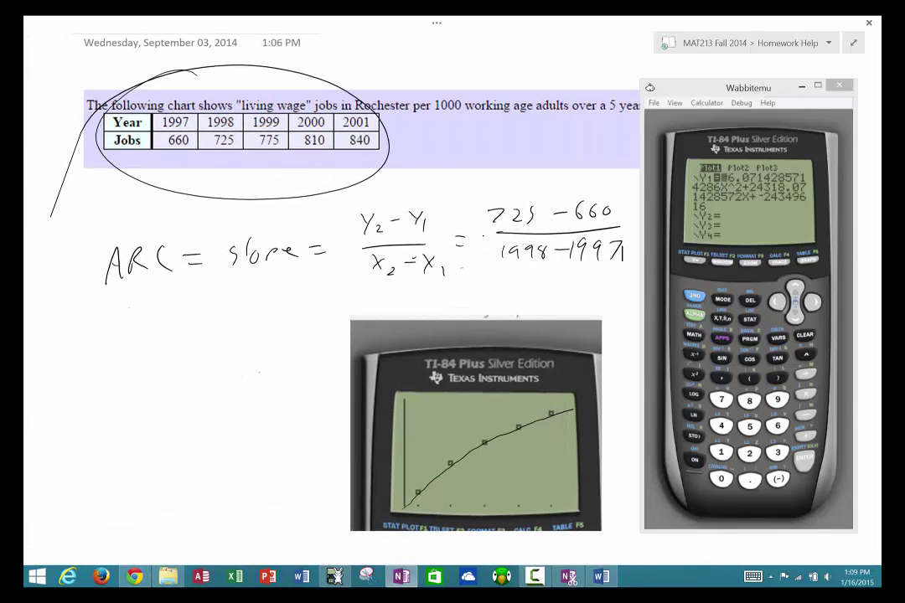
left_click(479, 464)
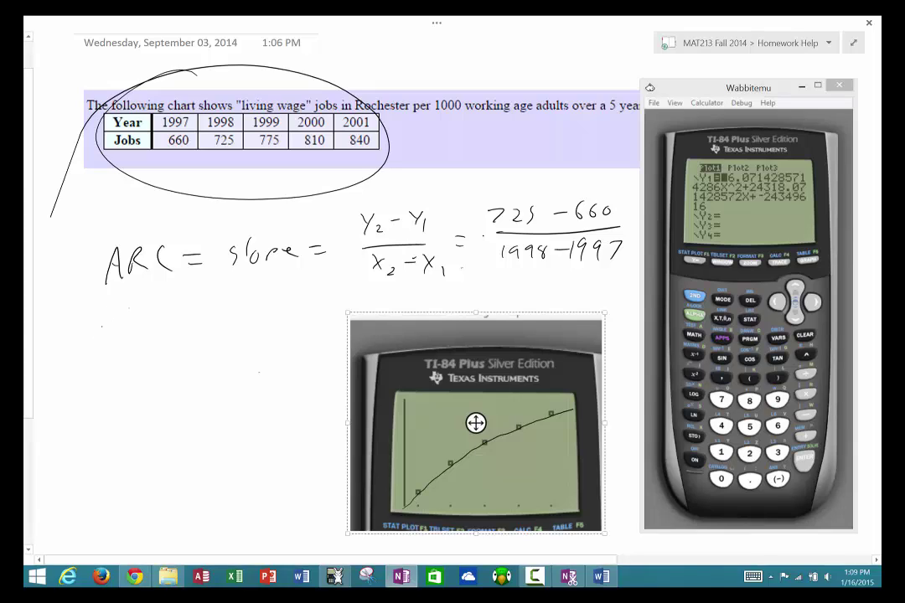
mouse_move(91, 328)
left_mouse_down()
mouse_move(88, 361)
mouse_move(73, 364)
left_mouse_up()
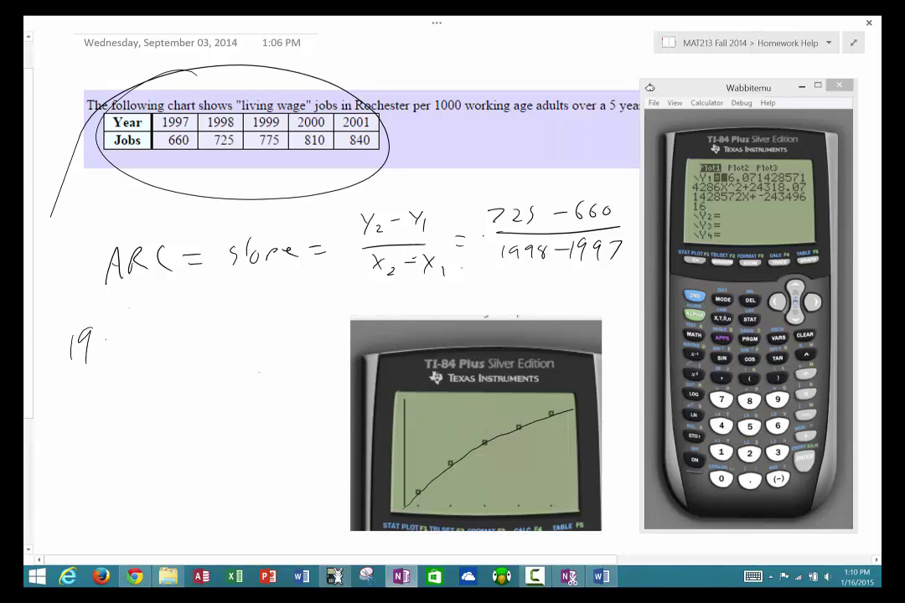
mouse_move(112, 333)
left_mouse_down()
mouse_move(108, 359)
mouse_move(141, 330)
mouse_move(135, 352)
mouse_move(220, 338)
left_mouse_up()
left_click(149, 354)
mouse_move(214, 329)
left_mouse_down()
mouse_move(218, 344)
mouse_move(256, 344)
left_mouse_up()
mouse_move(267, 327)
left_mouse_down()
mouse_move(268, 343)
mouse_move(292, 326)
mouse_move(319, 325)
mouse_move(318, 337)
left_mouse_up()
left_click(298, 339)
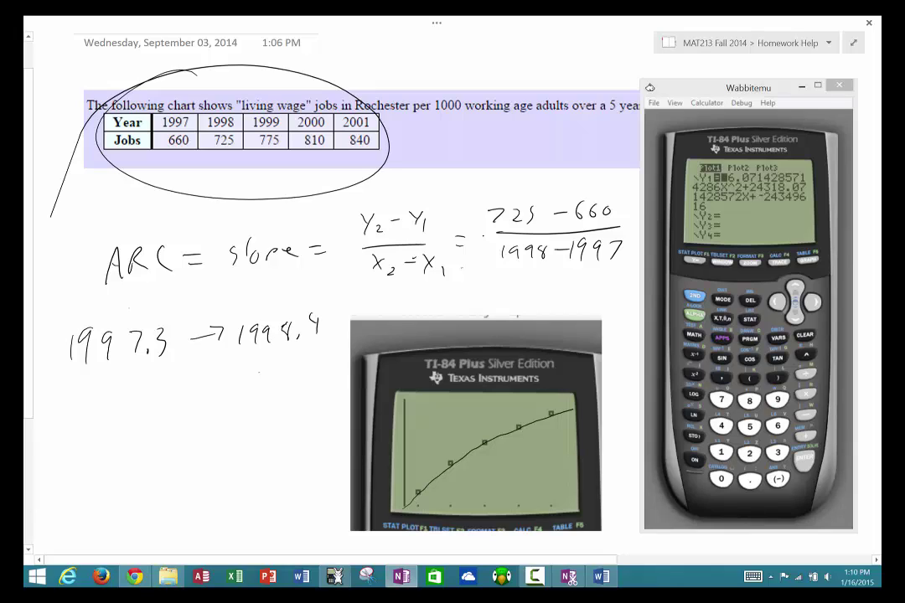
- Switch to the Wabbitemu calculator, look over the Y1 equation, and return to the home screen
left_click(795, 317)
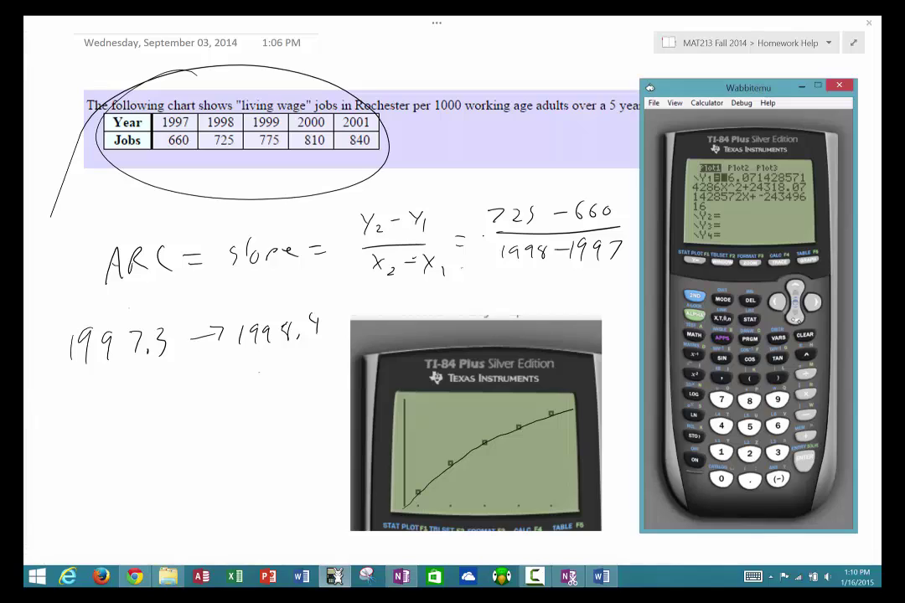
left_click(795, 317)
left_click(697, 297)
left_click(723, 300)
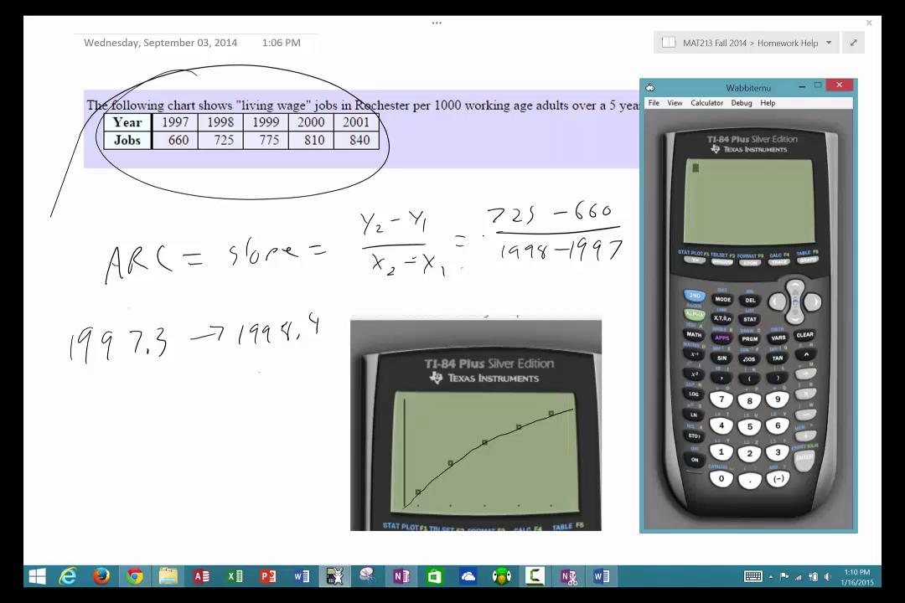
left_click(697, 260)
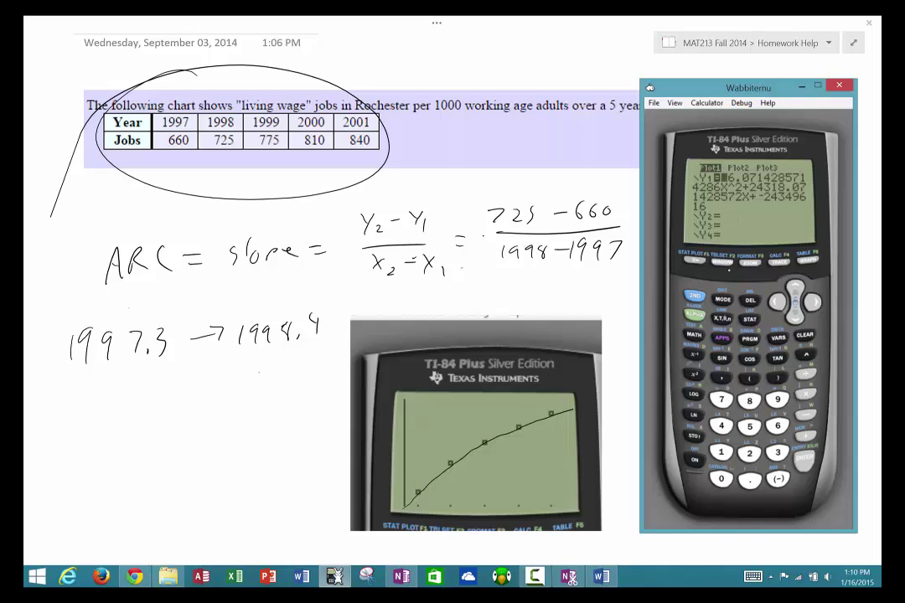
left_click(695, 296)
left_click(723, 300)
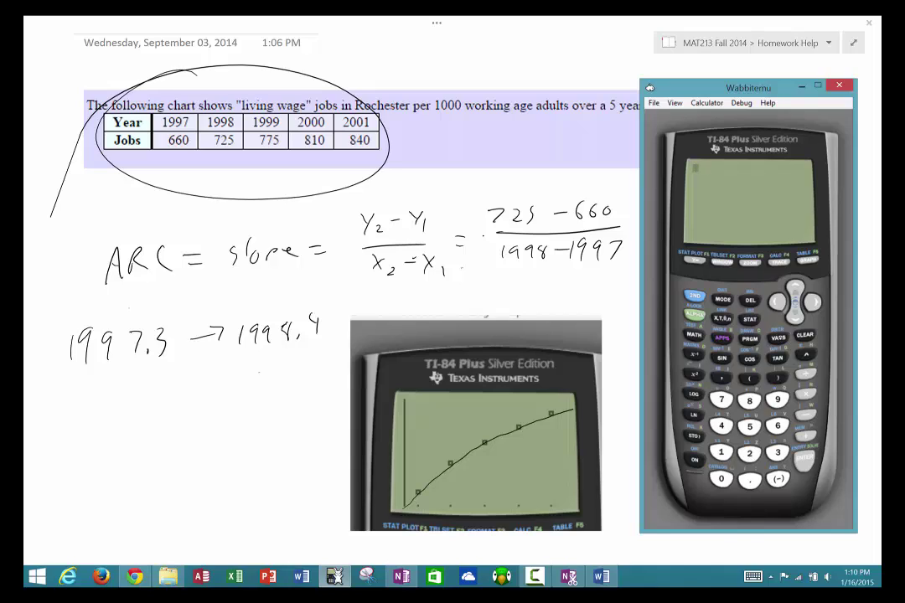
- Insert the Y1 function on the home screen and evaluate Y1(1)
left_click(780, 342)
key("Right")
left_click(806, 463)
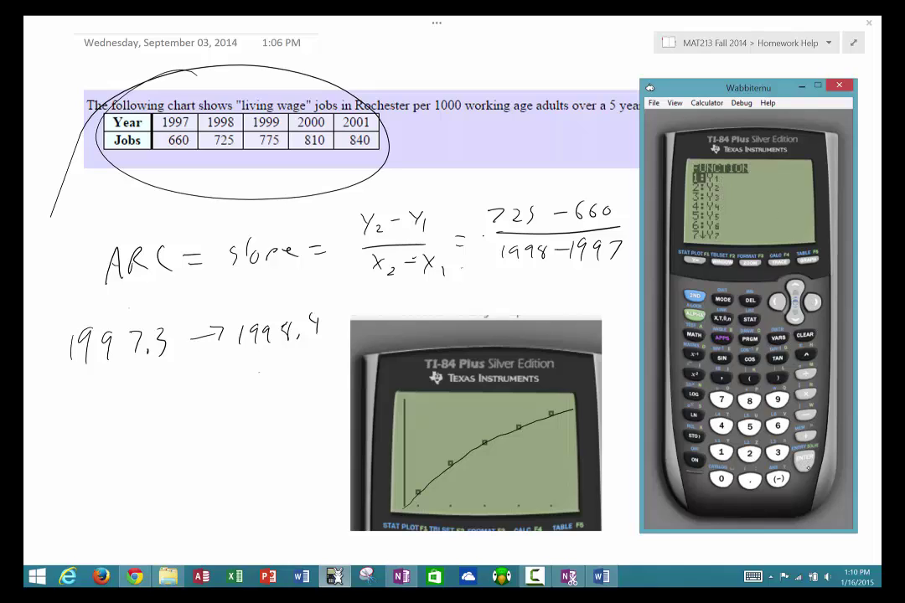
left_click(806, 463)
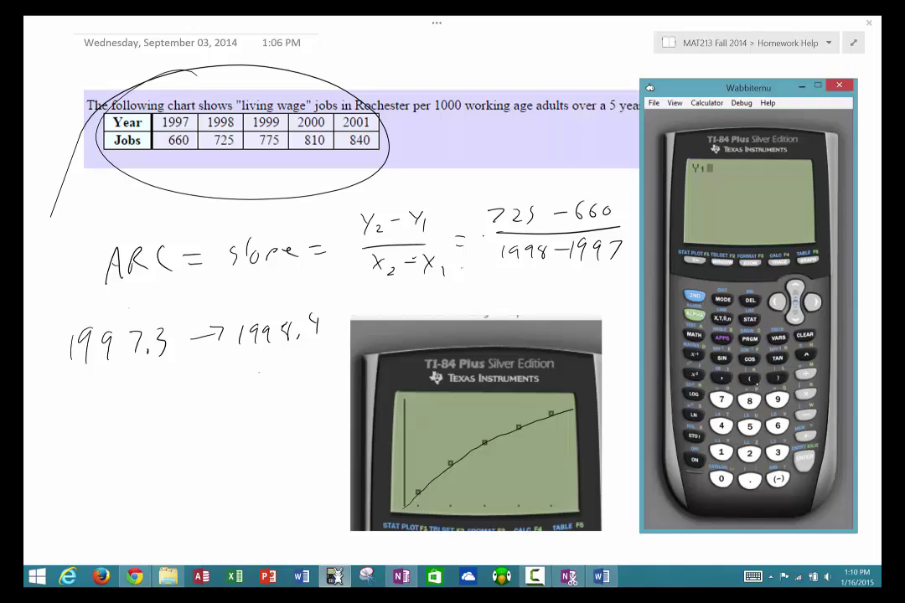
left_click(753, 381)
left_click(726, 453)
left_click(778, 379)
key("Return")
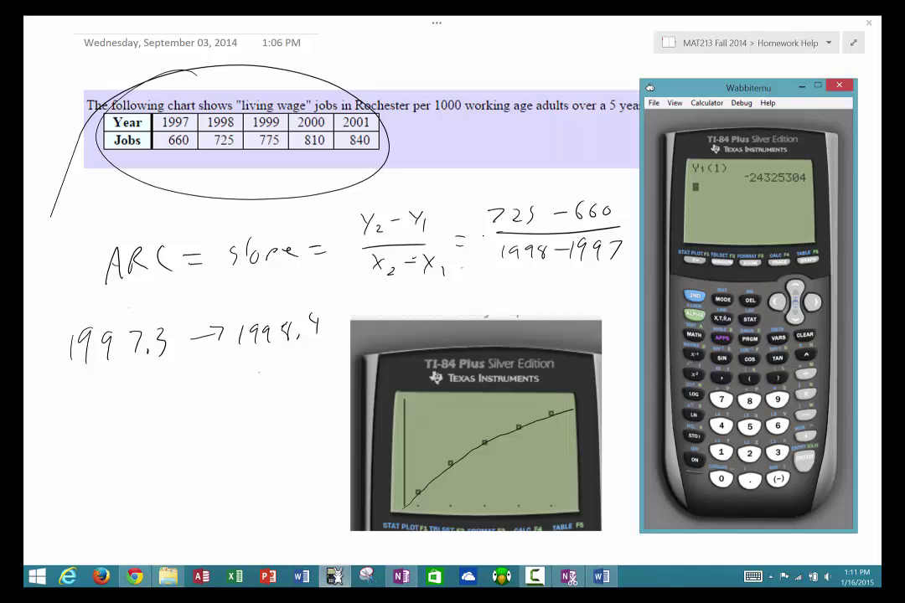
- Recall the last entry and change its argument to evaluate Y1(1997)
left_click(696, 303)
key("Return")
key("Left")
type("997)")
key("Return")
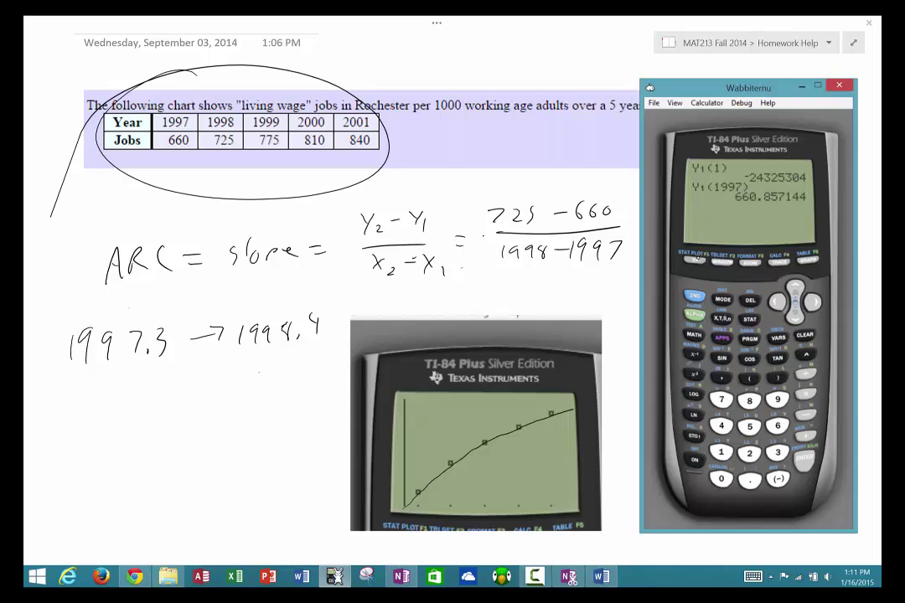
- Review the equation in Y1 down to the empty Y2 line and return to the OneNote page
left_click(702, 260)
left_click(795, 317)
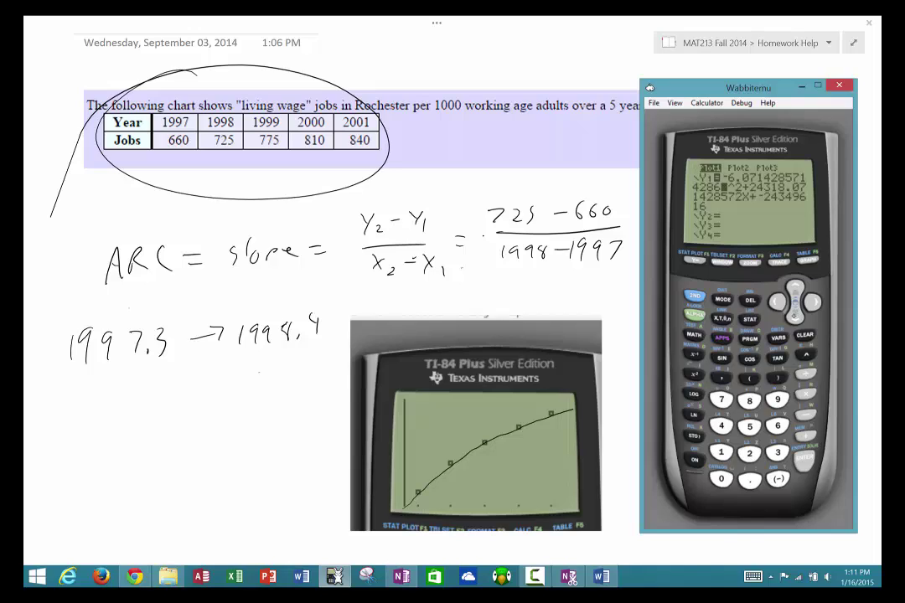
left_click(795, 317)
left_click(795, 318)
left_click(796, 320)
left_click(515, 445)
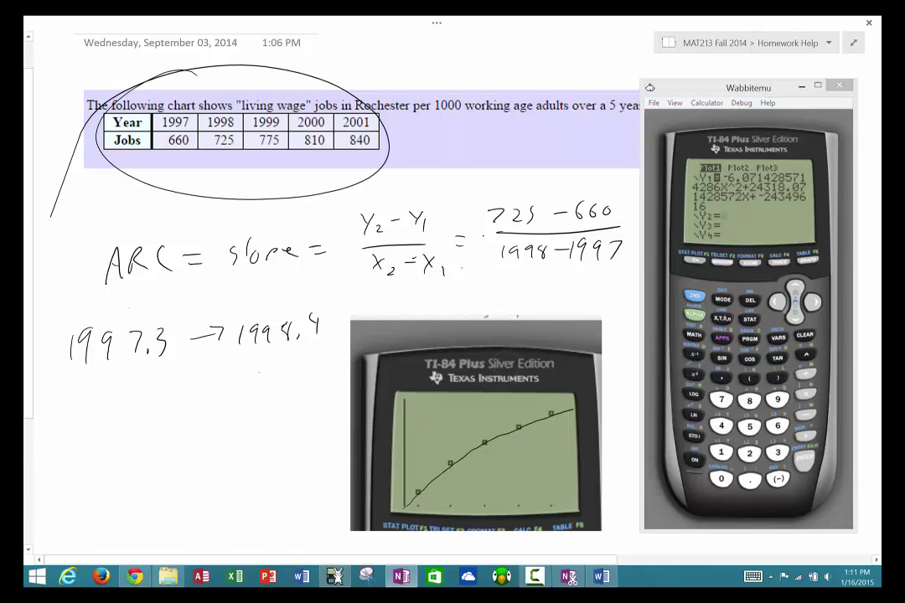
scroll(335, 294, "down", 1)
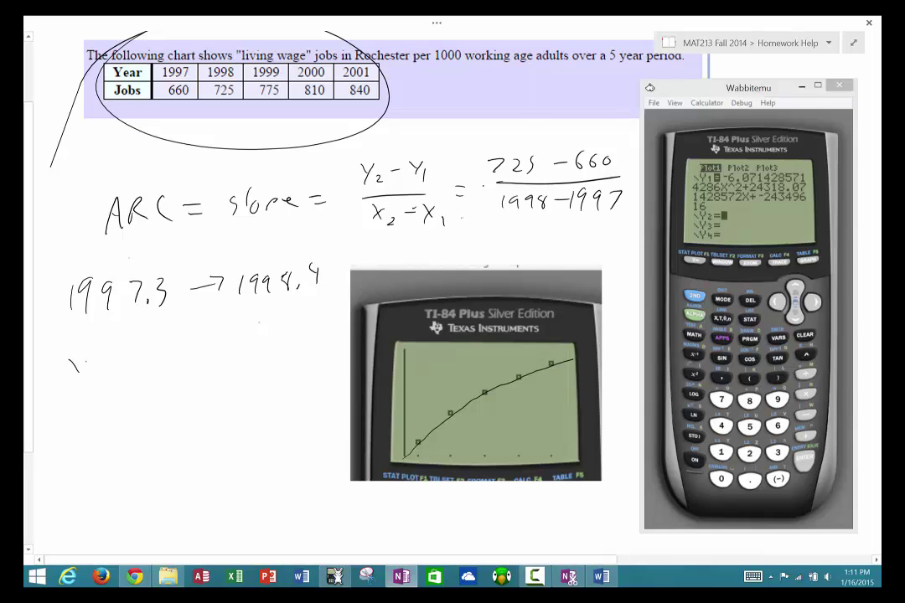
- Handwrite the numerator Y1(1998.4) − Y1(1997.3) beneath the 1997.3 → 1998.4 interval and rule a fraction line under it
left_click_drag(90, 374, 92, 386)
mouse_move(104, 360)
left_mouse_down()
mouse_move(113, 371)
mouse_move(125, 365)
left_mouse_up()
mouse_move(143, 348)
left_mouse_down()
mouse_move(142, 365)
mouse_move(160, 366)
left_mouse_up()
mouse_move(178, 351)
left_mouse_down()
mouse_move(179, 358)
mouse_move(210, 349)
mouse_move(211, 363)
left_mouse_up()
left_click(196, 359)
mouse_move(219, 329)
left_mouse_down()
mouse_move(219, 370)
mouse_move(256, 347)
left_mouse_up()
left_click_drag(265, 342, 265, 366)
mouse_move(279, 350)
left_mouse_down()
mouse_move(280, 362)
mouse_move(298, 359)
mouse_move(300, 345)
left_mouse_up()
mouse_move(315, 335)
left_mouse_down()
mouse_move(311, 351)
mouse_move(342, 350)
mouse_move(347, 360)
left_mouse_up()
left_click_drag(71, 398, 383, 380)
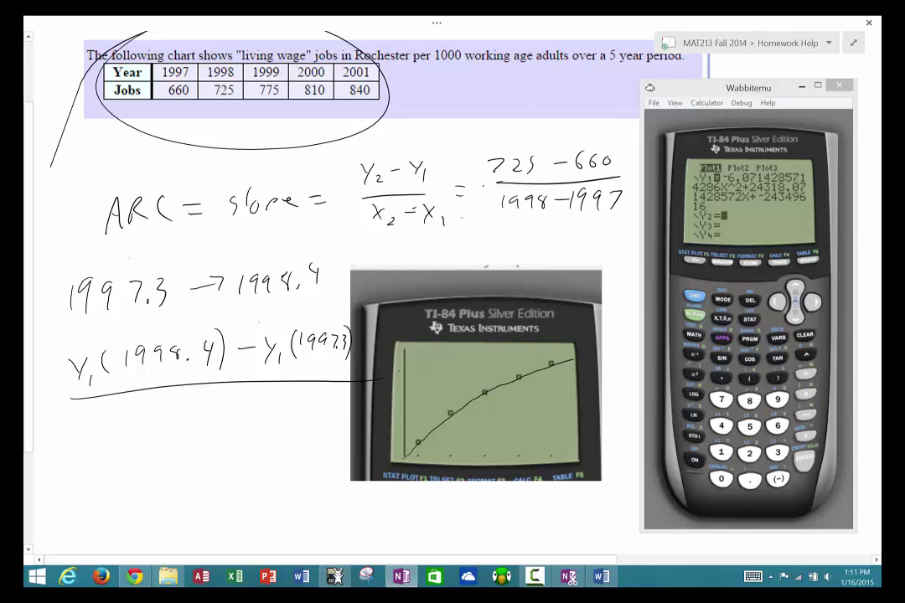
- Handwrite the denominator 1998.4 − 1997.3, enclose it in parentheses, and add the numerator's opening parenthesis
mouse_move(101, 410)
left_mouse_down()
mouse_move(107, 429)
mouse_move(142, 411)
mouse_move(167, 416)
mouse_move(165, 428)
left_mouse_up()
left_click(112, 425)
left_click(150, 424)
left_click_drag(182, 417, 210, 425)
left_click_drag(226, 407, 225, 424)
mouse_move(244, 406)
left_mouse_down()
mouse_move(244, 420)
mouse_move(279, 422)
left_mouse_up()
left_click(271, 419)
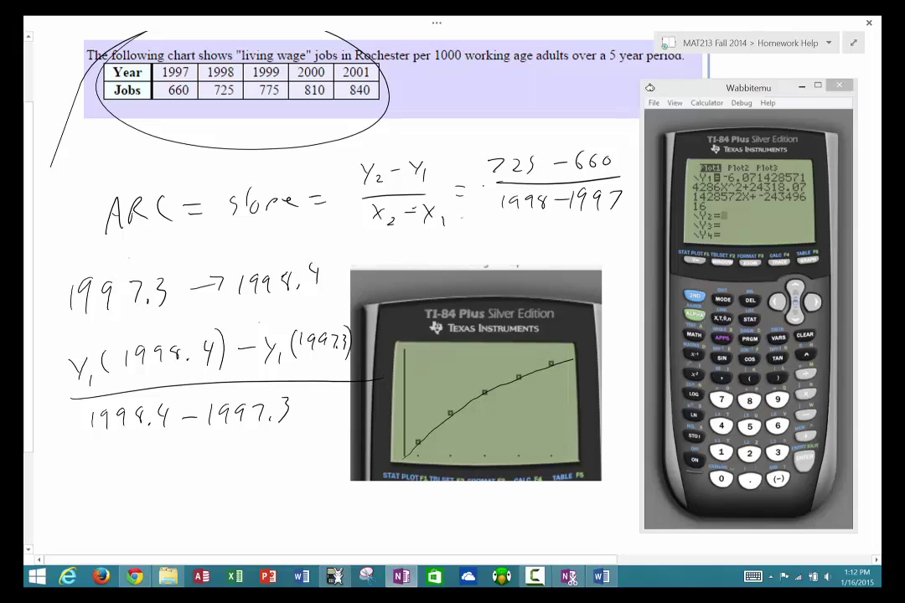
mouse_move(62, 333)
left_mouse_down()
mouse_move(59, 401)
mouse_move(80, 453)
left_mouse_up()
left_click_drag(302, 388, 294, 450)
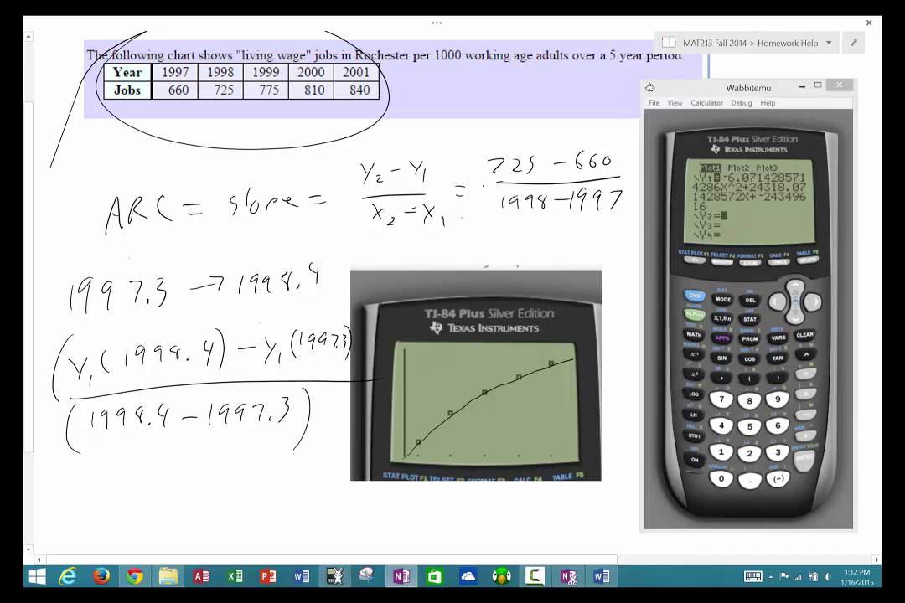
- Make room by moving the pasted graph screenshot aside and erasing its leftover curve, and close the numerator's parentheses
left_click(535, 430)
left_click_drag(550, 436, 518, 430)
mouse_move(475, 376)
left_mouse_down()
mouse_move(631, 452)
mouse_move(598, 418)
left_mouse_up()
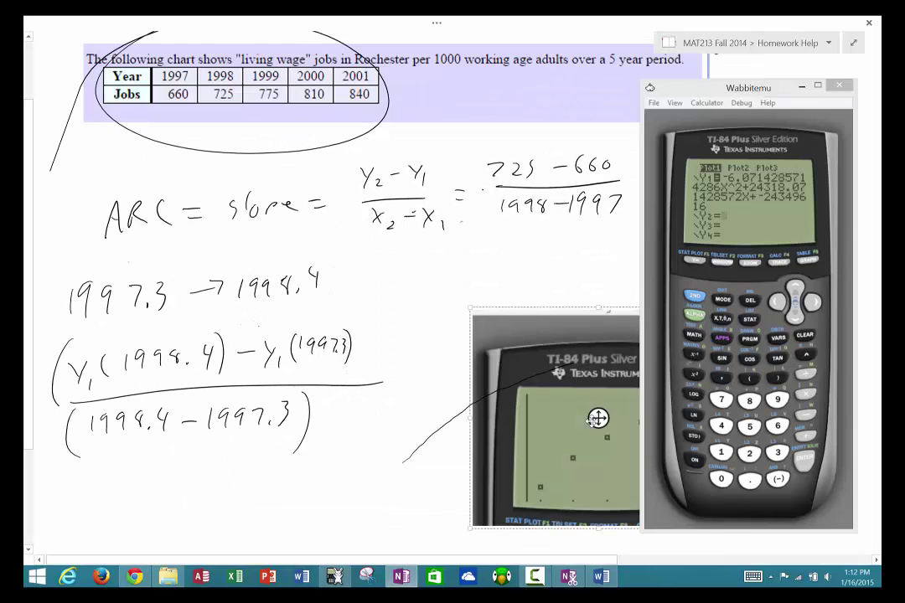
left_click(499, 388)
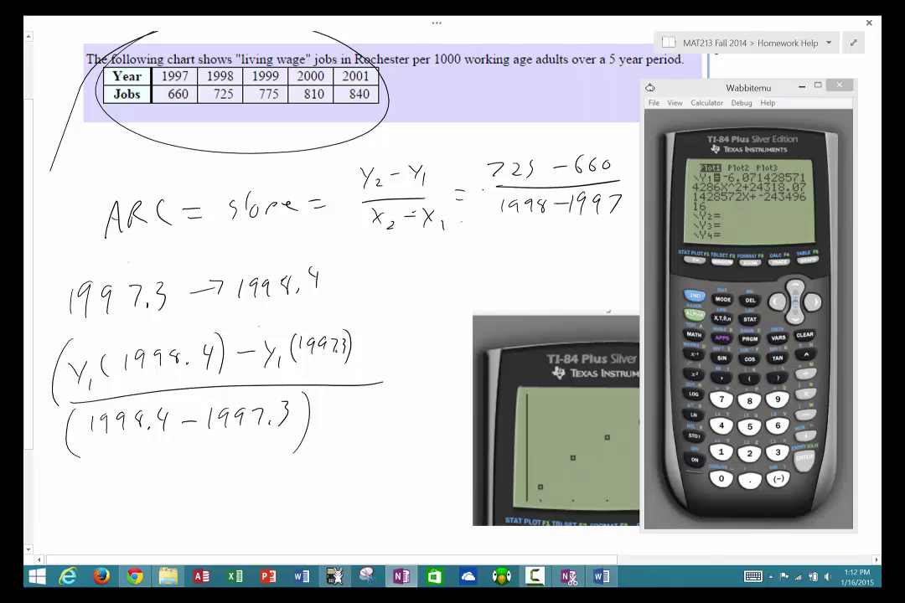
left_click_drag(357, 314, 355, 379)
- Begin the Y2 equation on the calculator with (Y1(1998.4), inserting Y1 as a function variable
left_click(749, 378)
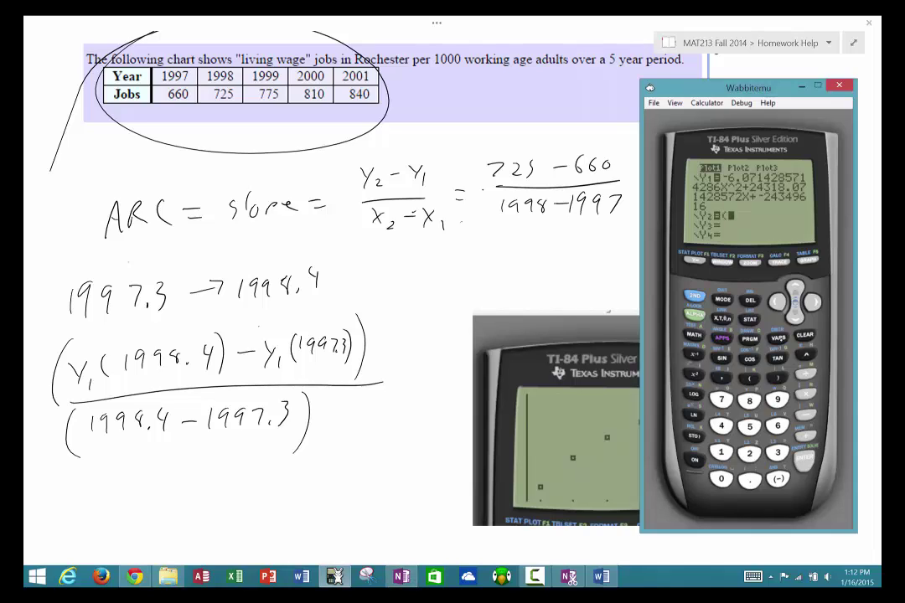
left_click(778, 342)
left_click(816, 303)
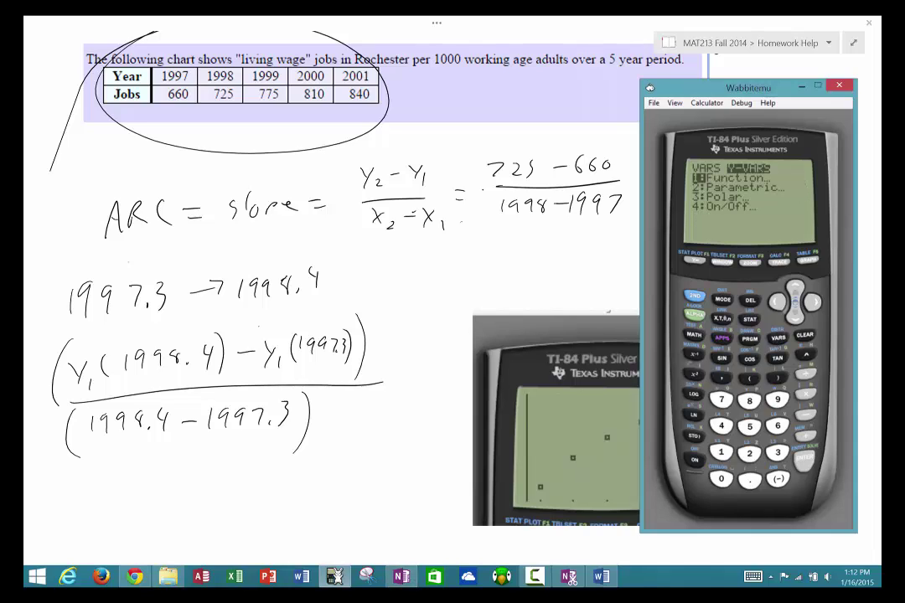
left_click(802, 458)
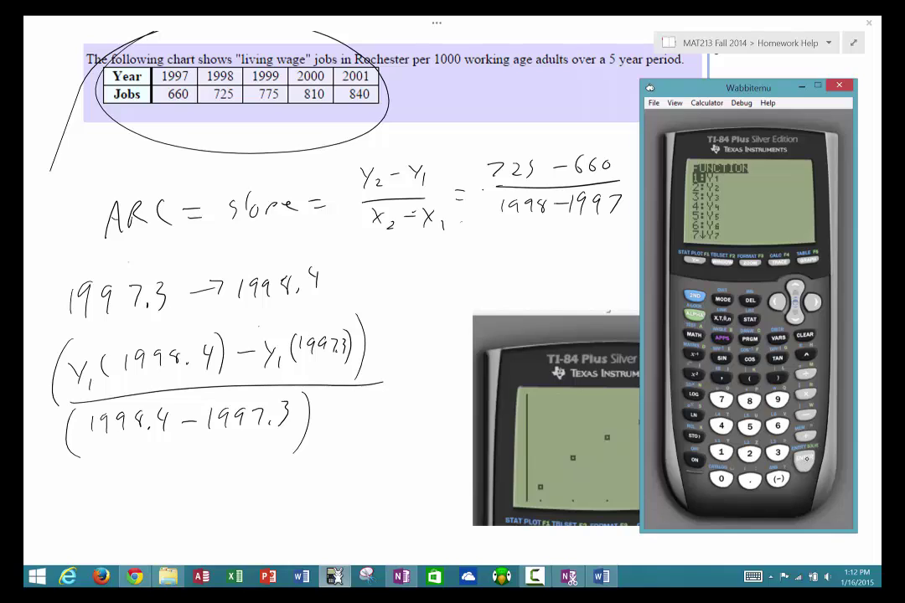
left_click(802, 458)
left_click(754, 379)
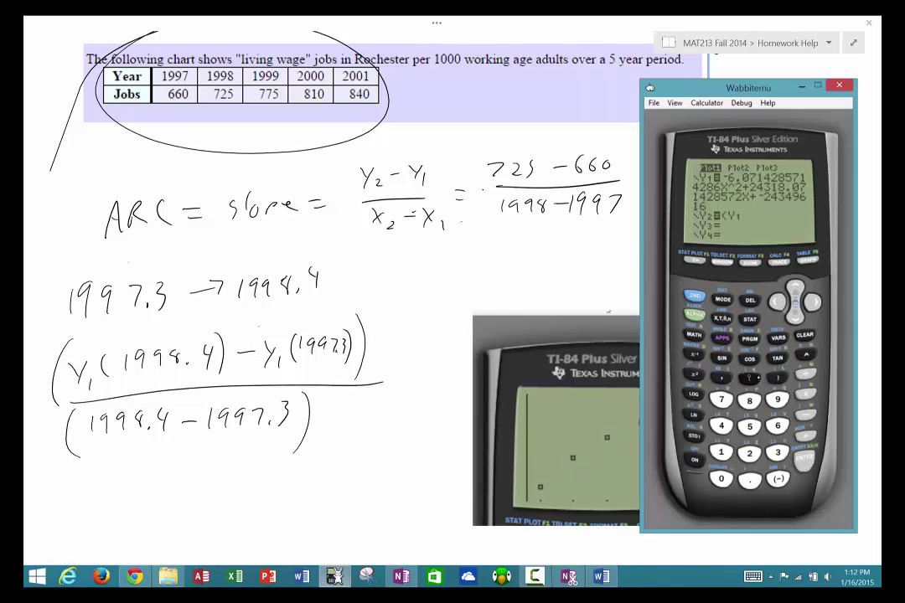
left_click(724, 450)
left_click(777, 400)
left_click(777, 401)
left_click(749, 402)
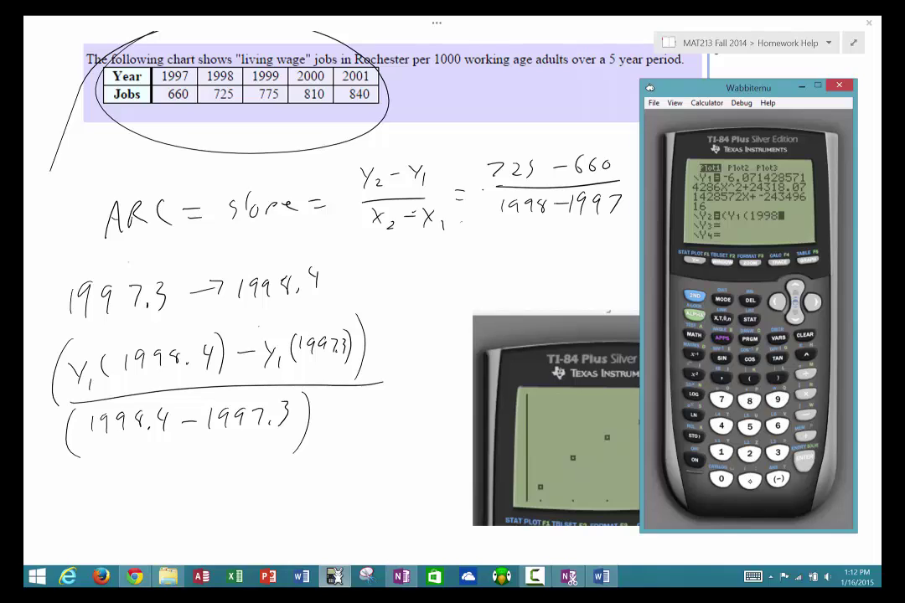
left_click(751, 481)
left_click(728, 427)
left_click(776, 380)
- Complete the numerator of Y2 by subtracting Y1(1997.3) and closing the outer parentheses
left_click(778, 338)
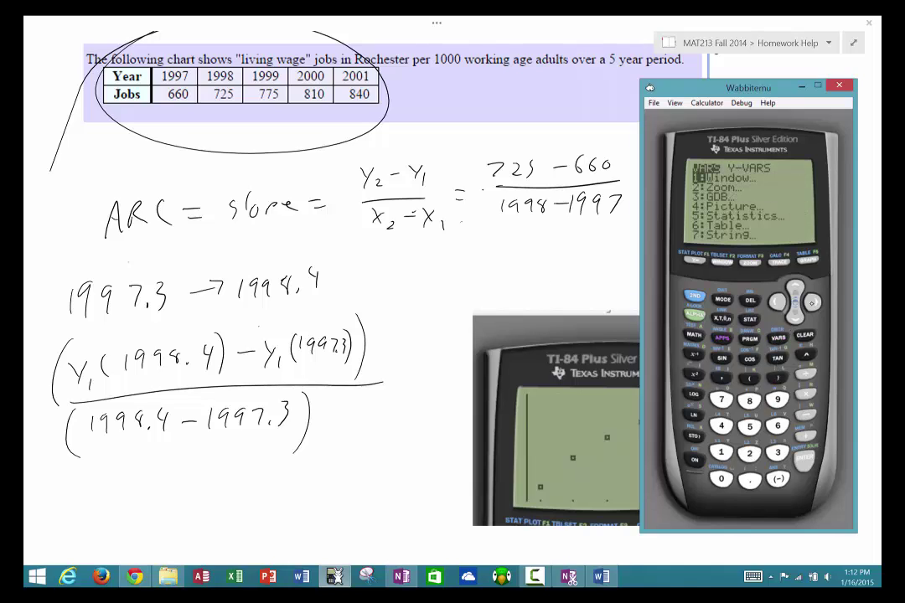
left_click(812, 304)
left_click(806, 459)
left_click(806, 459)
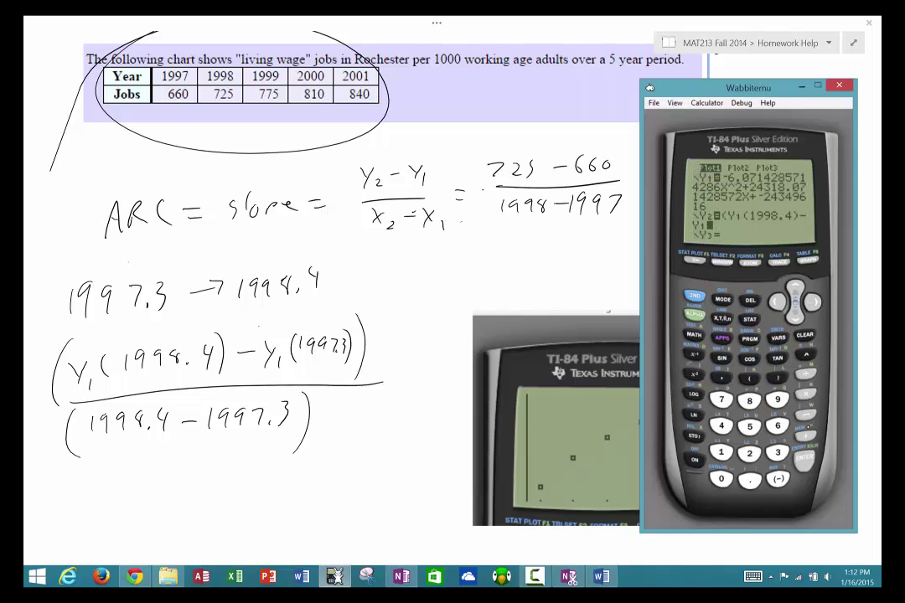
left_click(750, 381)
left_click(722, 452)
left_click(777, 400)
left_click(778, 400)
left_click(721, 399)
left_click(750, 479)
left_click(777, 453)
left_click(778, 380)
left_click(778, 381)
- Divide the Y2 numerator by (1998.4-1997.3) and confirm the equation
left_click(806, 375)
type("(1997.3))/(1998.")
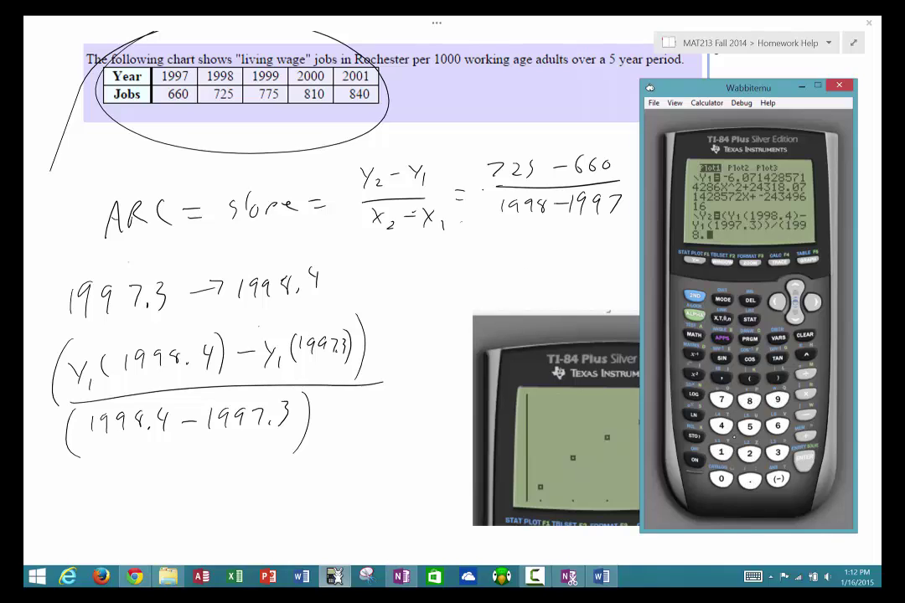
type("4-1997")
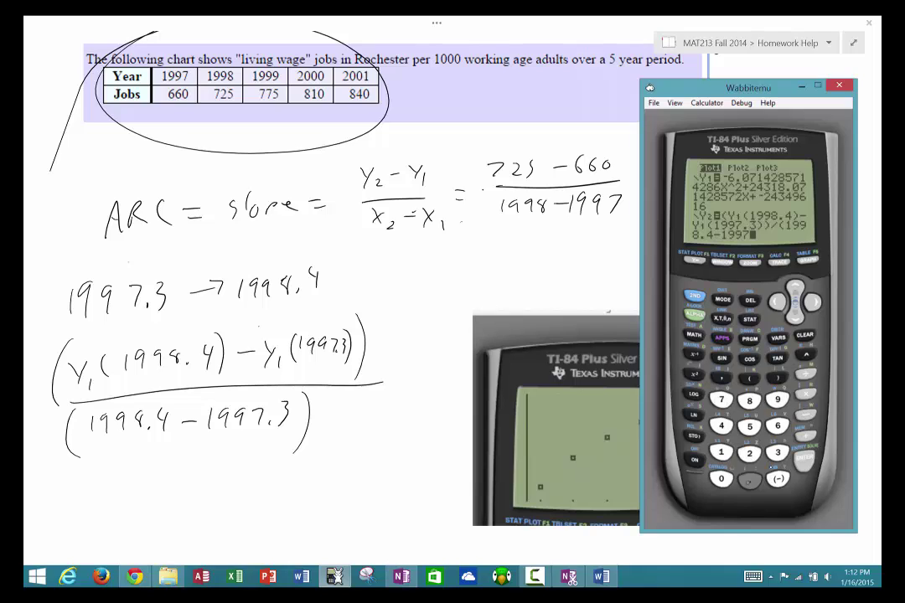
type(".3)")
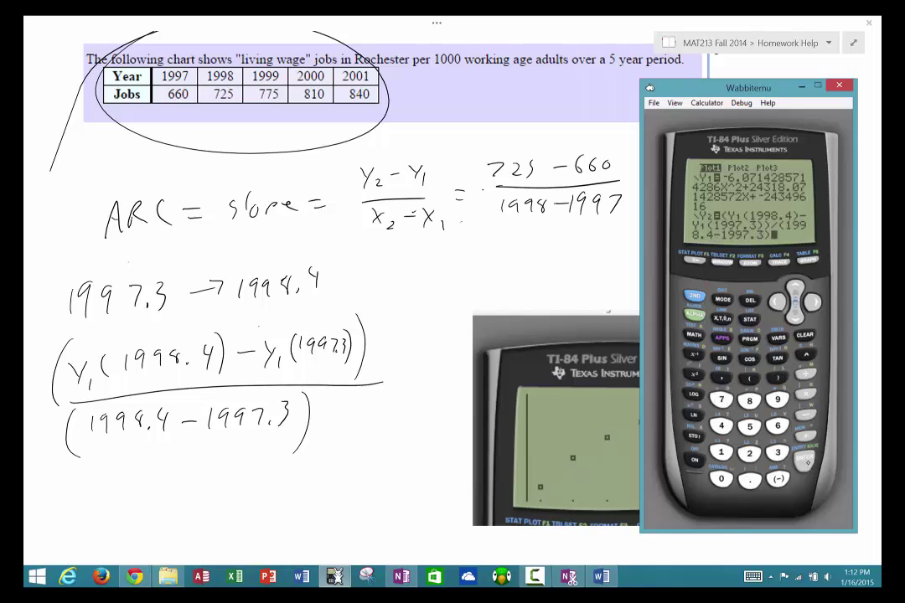
key("Return")
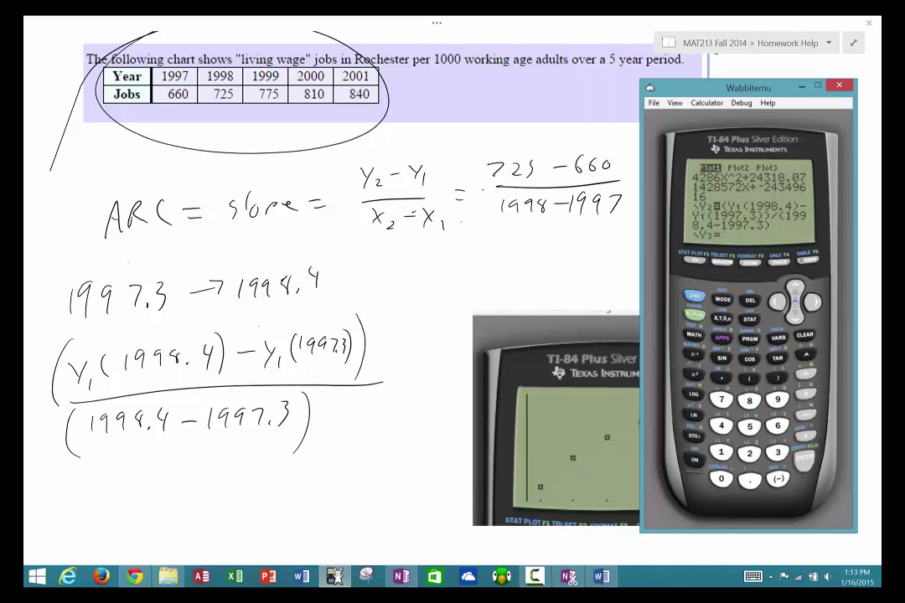
- Look at the table of Y1 and Y2 values and return to the equation editor
left_click(804, 261)
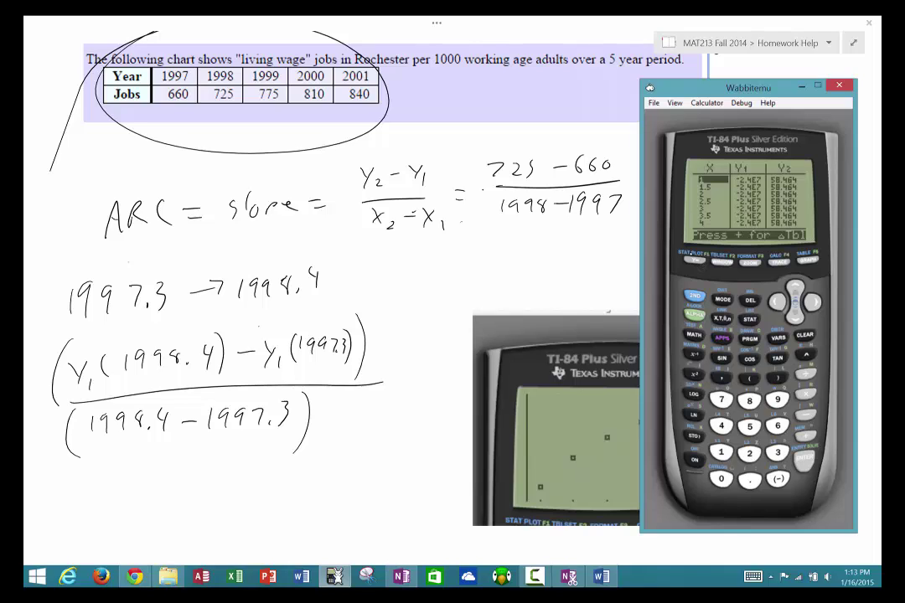
left_click(694, 260)
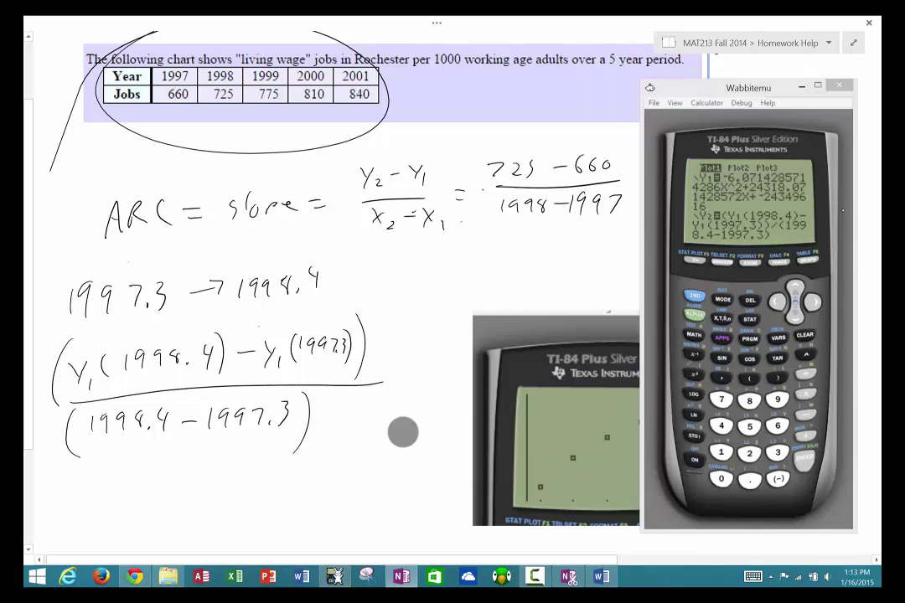
scroll(408, 389, "down", 1)
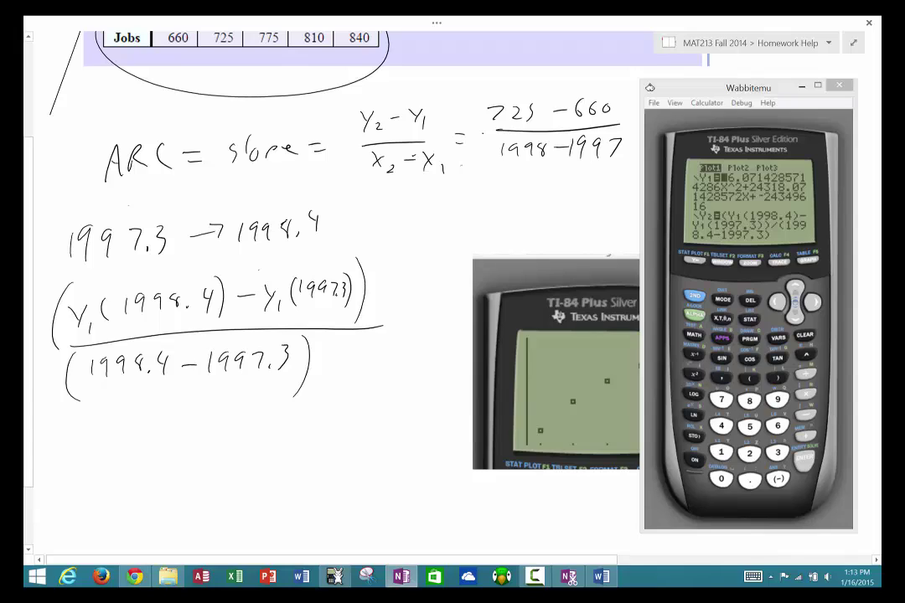
- Replace 1997.3 with X in the second Y1 term of the Y2 numerator
left_click(797, 319)
left_click(797, 319)
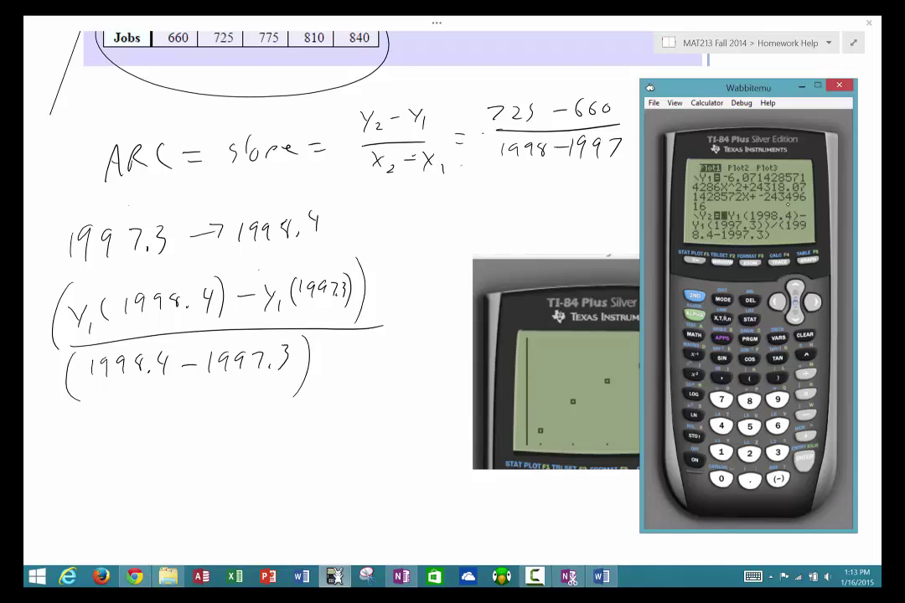
left_click(796, 317)
left_click(776, 302)
left_click(751, 301)
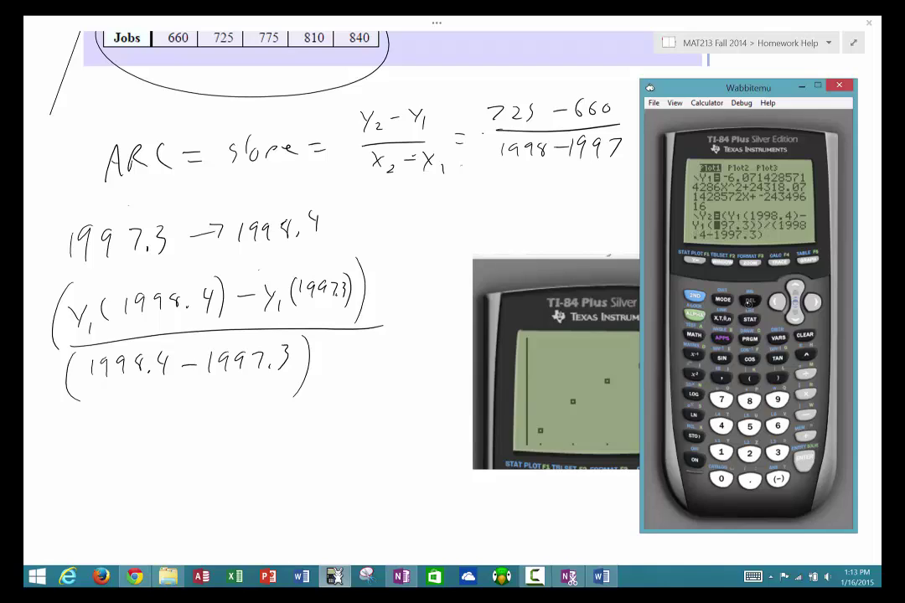
left_click(751, 301)
left_click(750, 300)
left_click(750, 300)
left_click(750, 300)
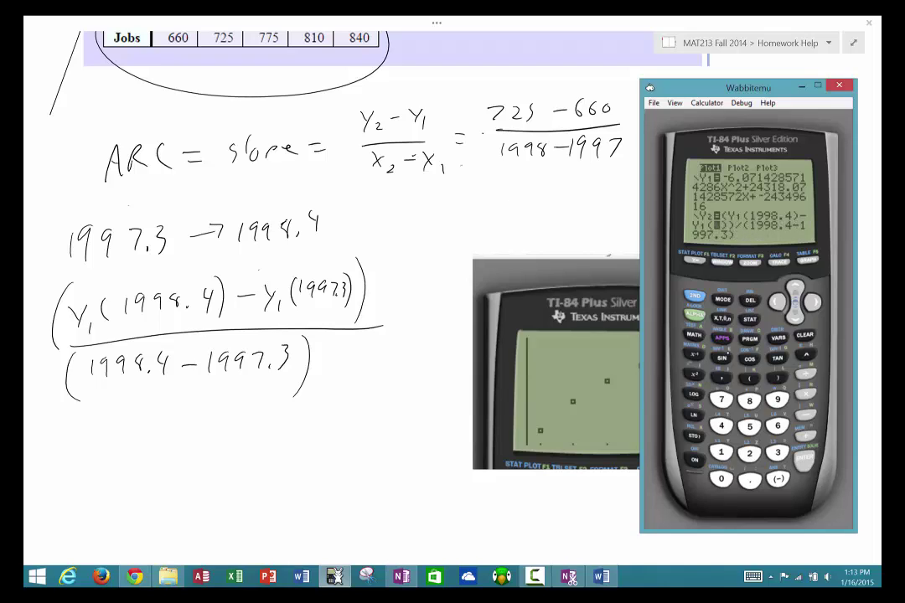
left_click(723, 324)
- Replace 1997.3 with X in the denominator of Y2
left_click(797, 316)
left_click(796, 289)
left_click(815, 304)
left_click(816, 304)
left_click(816, 303)
left_click(813, 304)
left_click(813, 303)
left_click(813, 304)
left_click(813, 303)
left_click(813, 304)
left_click(813, 303)
left_click(813, 304)
left_click(816, 304)
left_click(749, 304)
left_click(749, 304)
left_click(749, 304)
left_click(750, 304)
left_click(749, 305)
left_click(724, 320)
- Set the table's independent variable (Indpnt) to Ask and display the Y1 and Y2 table
left_click(692, 298)
left_click(807, 261)
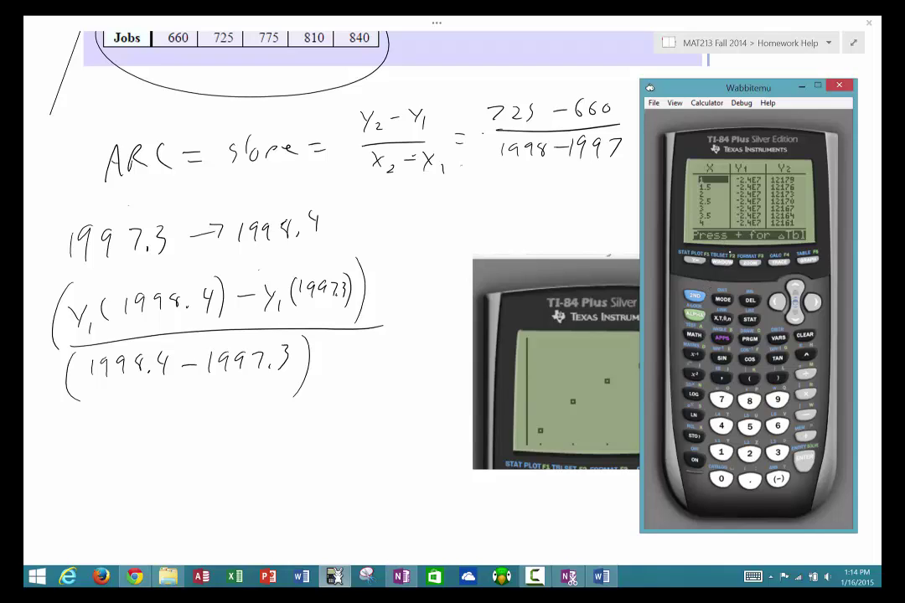
left_click(699, 296)
left_click(723, 261)
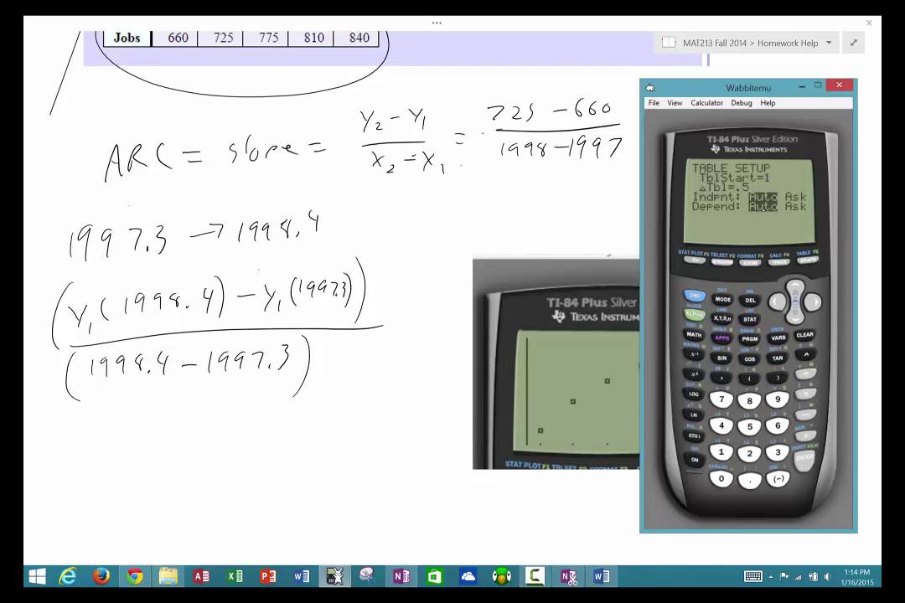
left_click(796, 316)
left_click(796, 317)
left_click(814, 300)
left_click(802, 460)
left_click(694, 295)
key("F5")
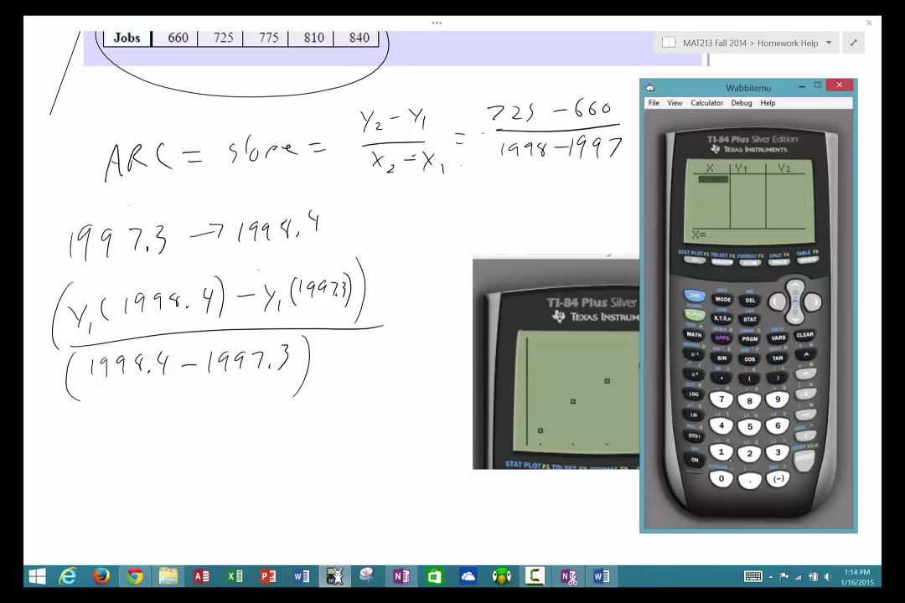
- Evaluate Y1 and Y2 in the table for X = 1990, 1996 and 1998, and return to the equation editor
type("199")
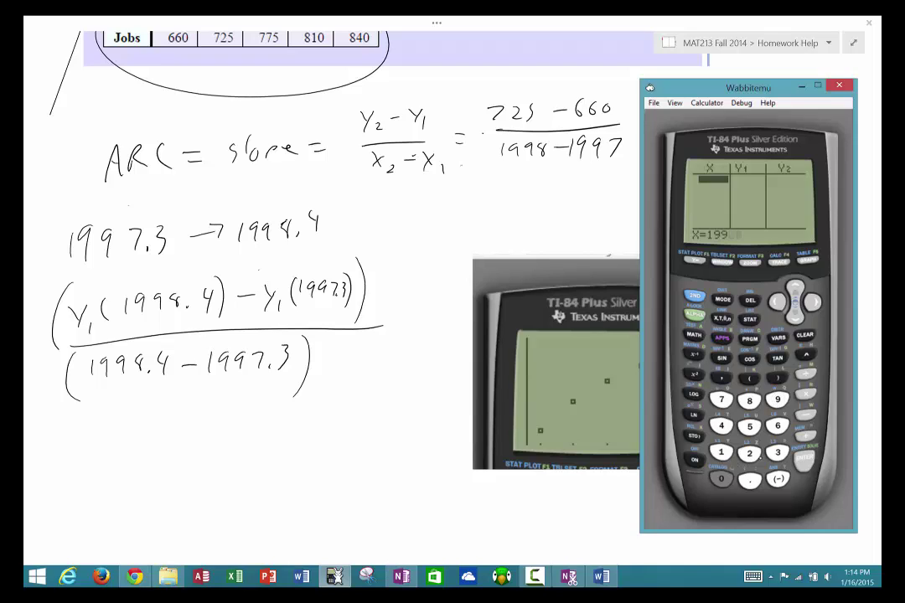
type("8")
key("Return")
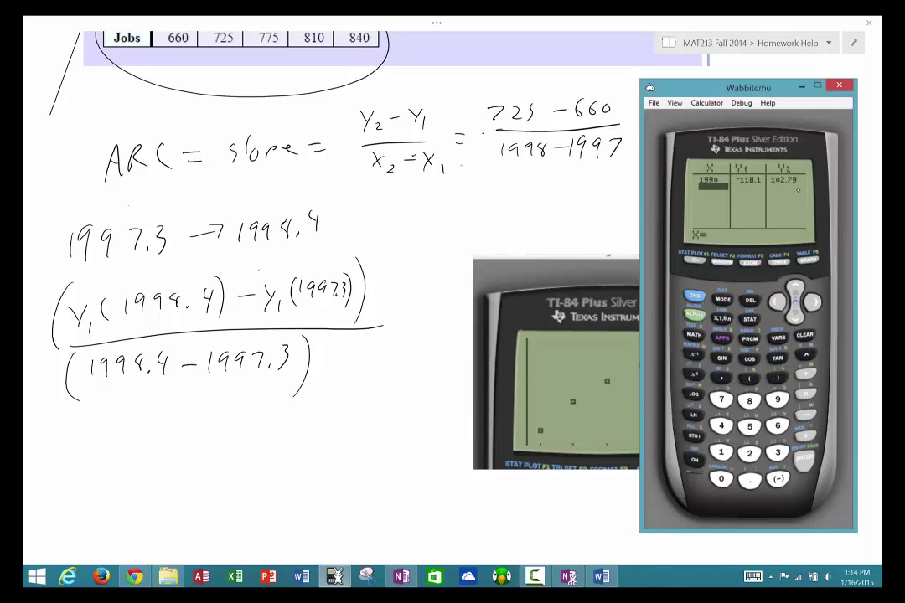
left_click(155, 324)
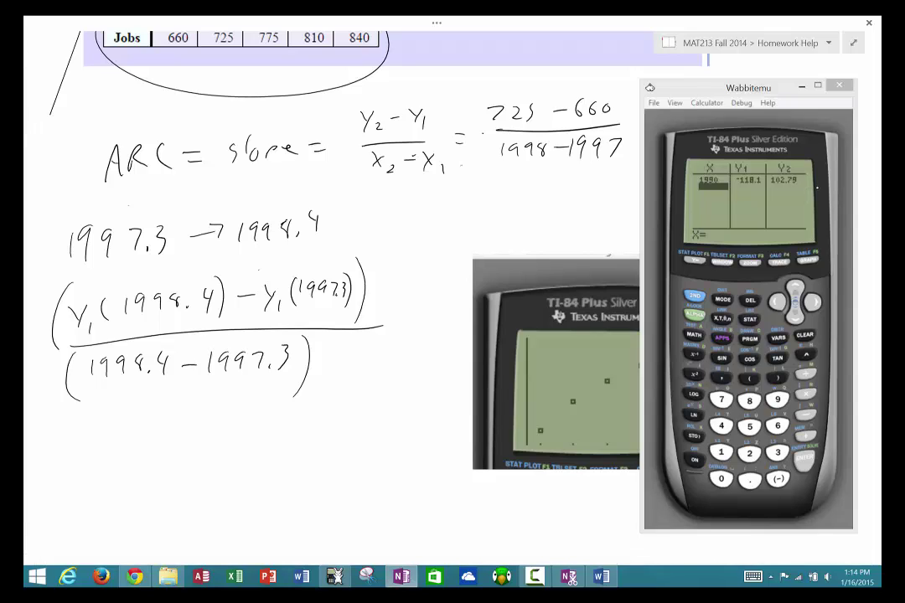
left_click(718, 452)
left_click(778, 400)
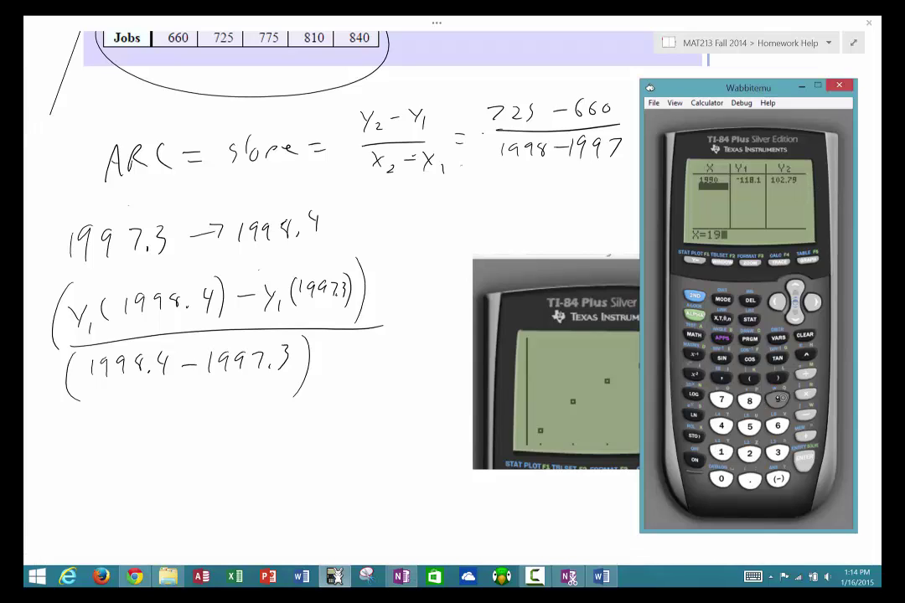
left_click(778, 400)
type("8")
key("Return")
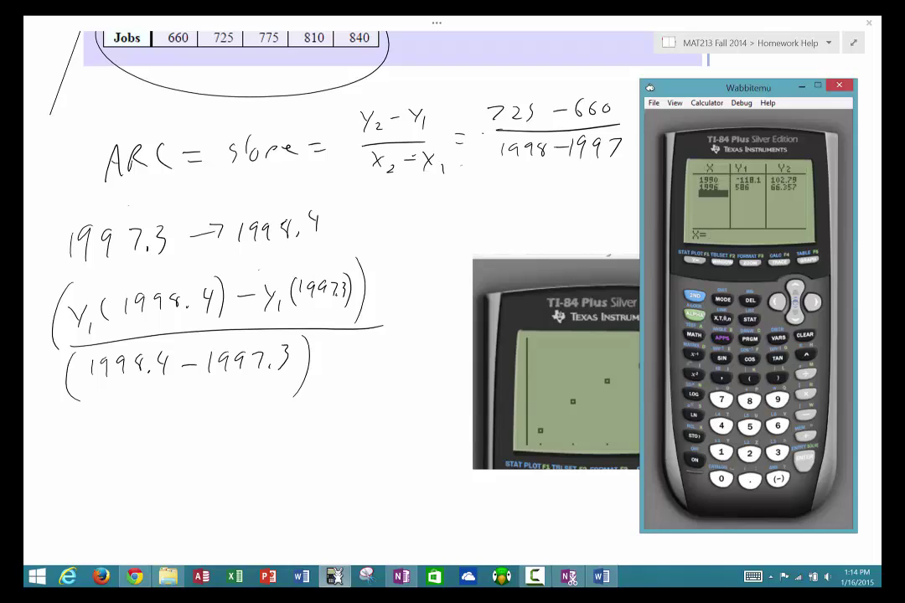
type("1998")
left_click(803, 463)
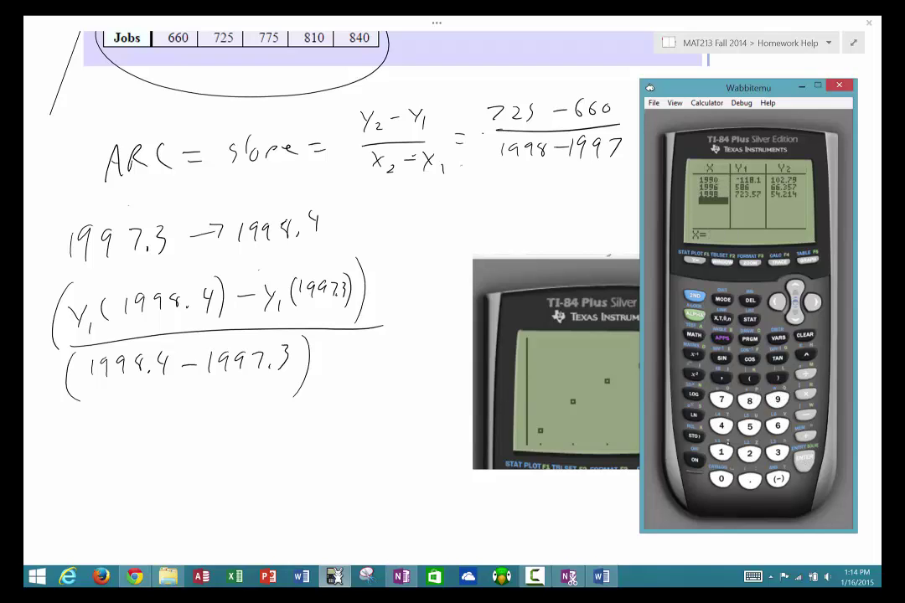
left_click(698, 263)
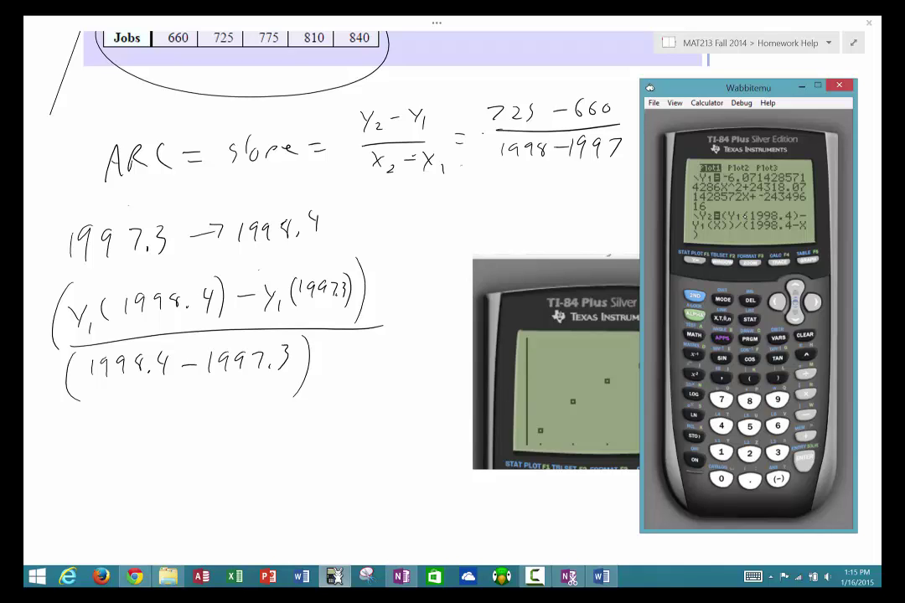
left_click(337, 579)
left_click(335, 578)
left_click(534, 577)
left_click(523, 517)
left_click(534, 577)
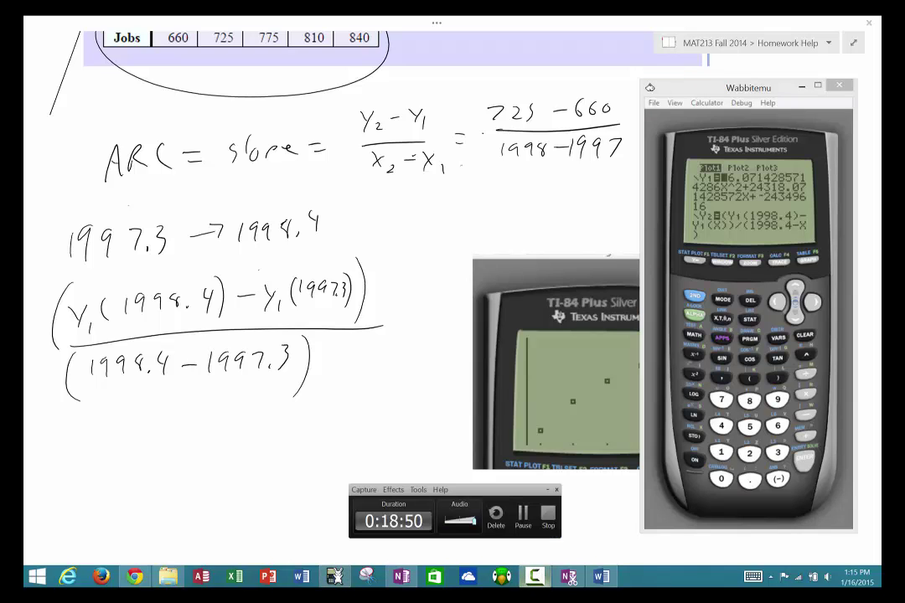